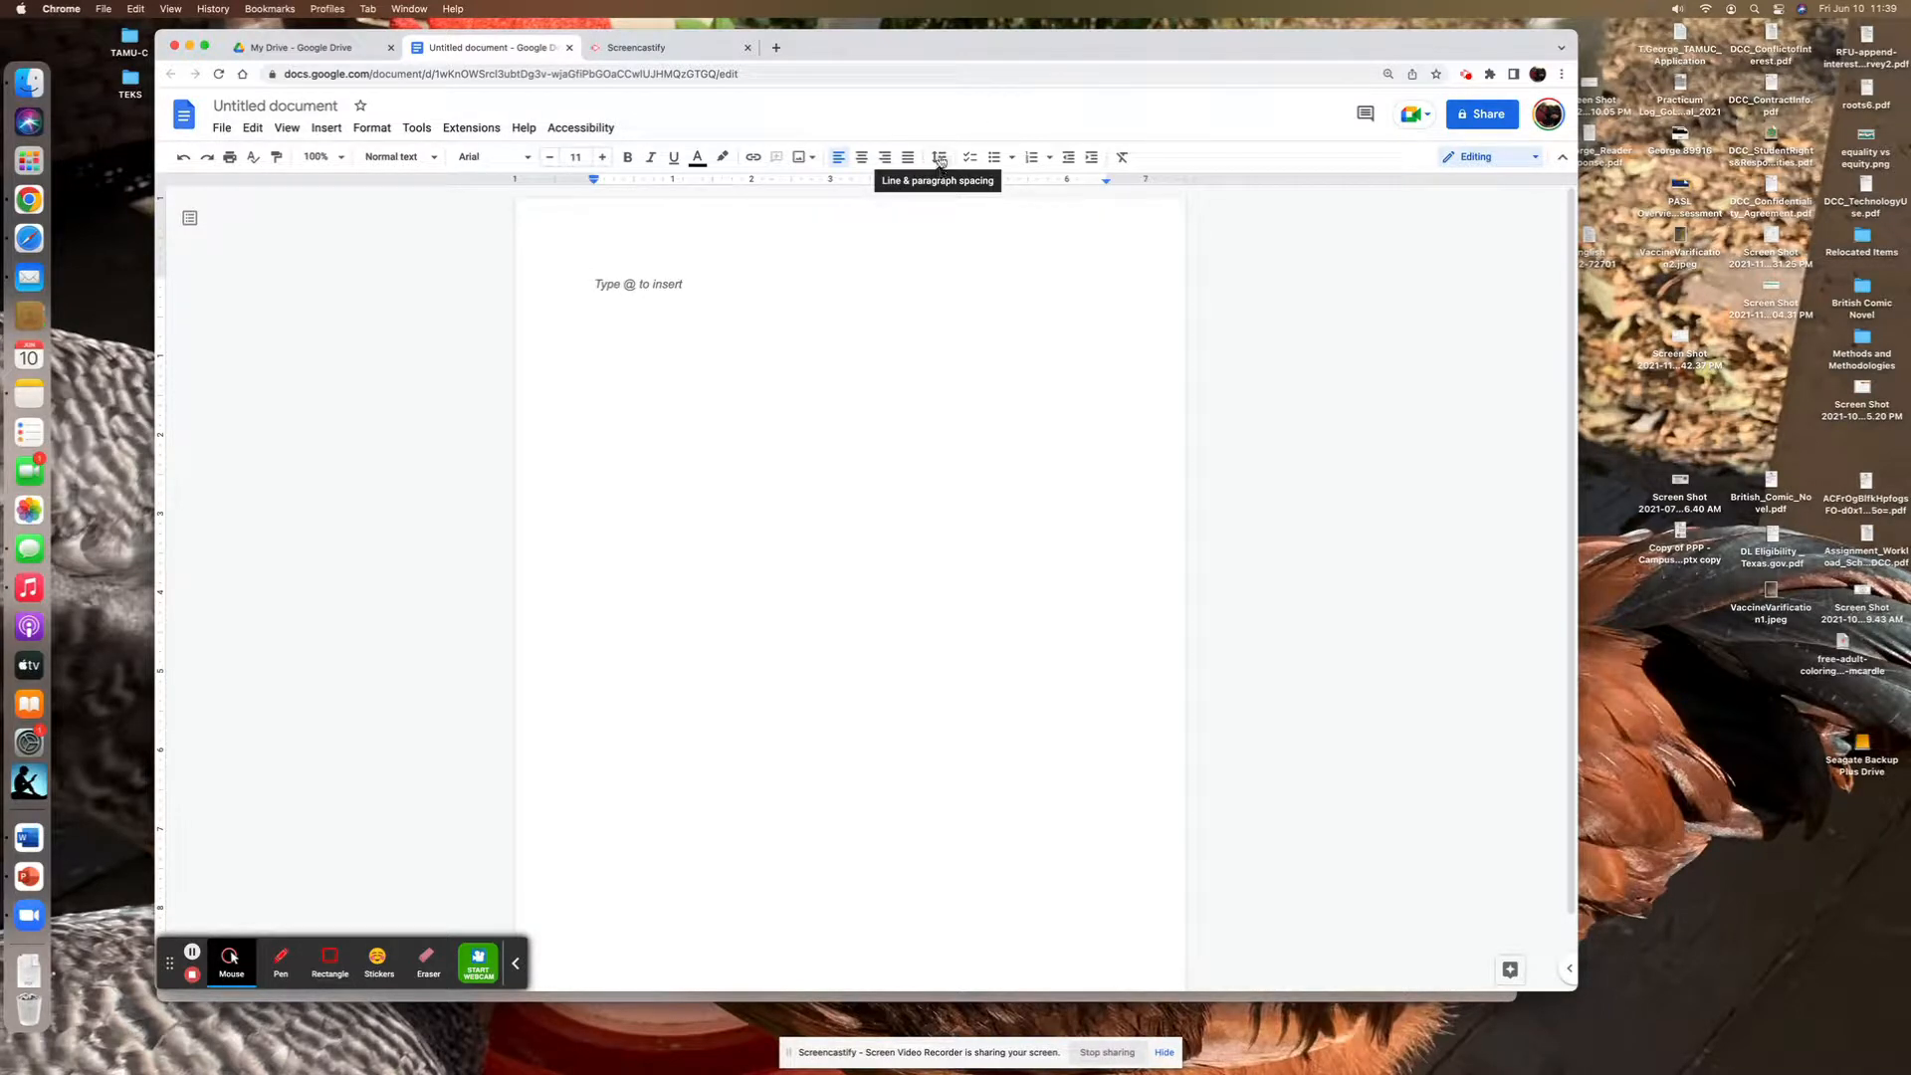
# - Set the blank document's line spacing to Double
pyautogui.click(938, 159)
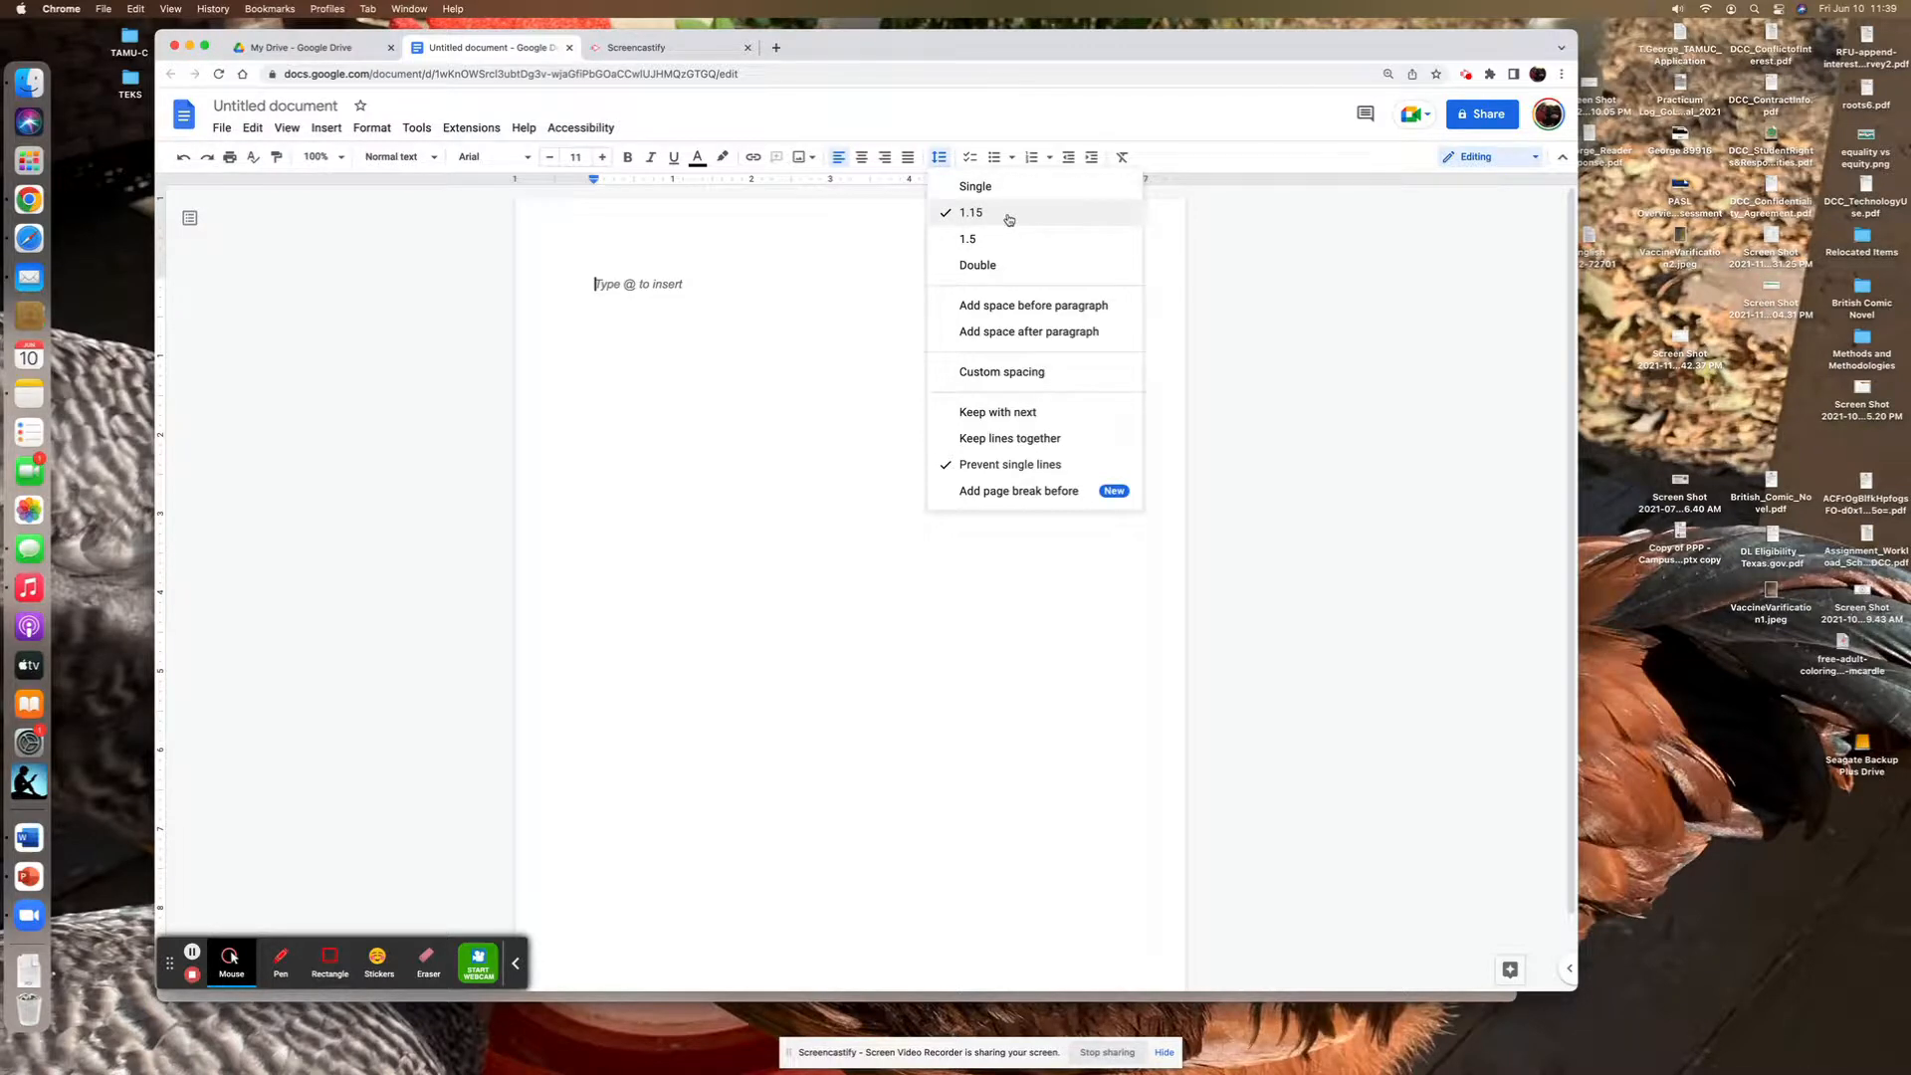
pyautogui.click(1006, 269)
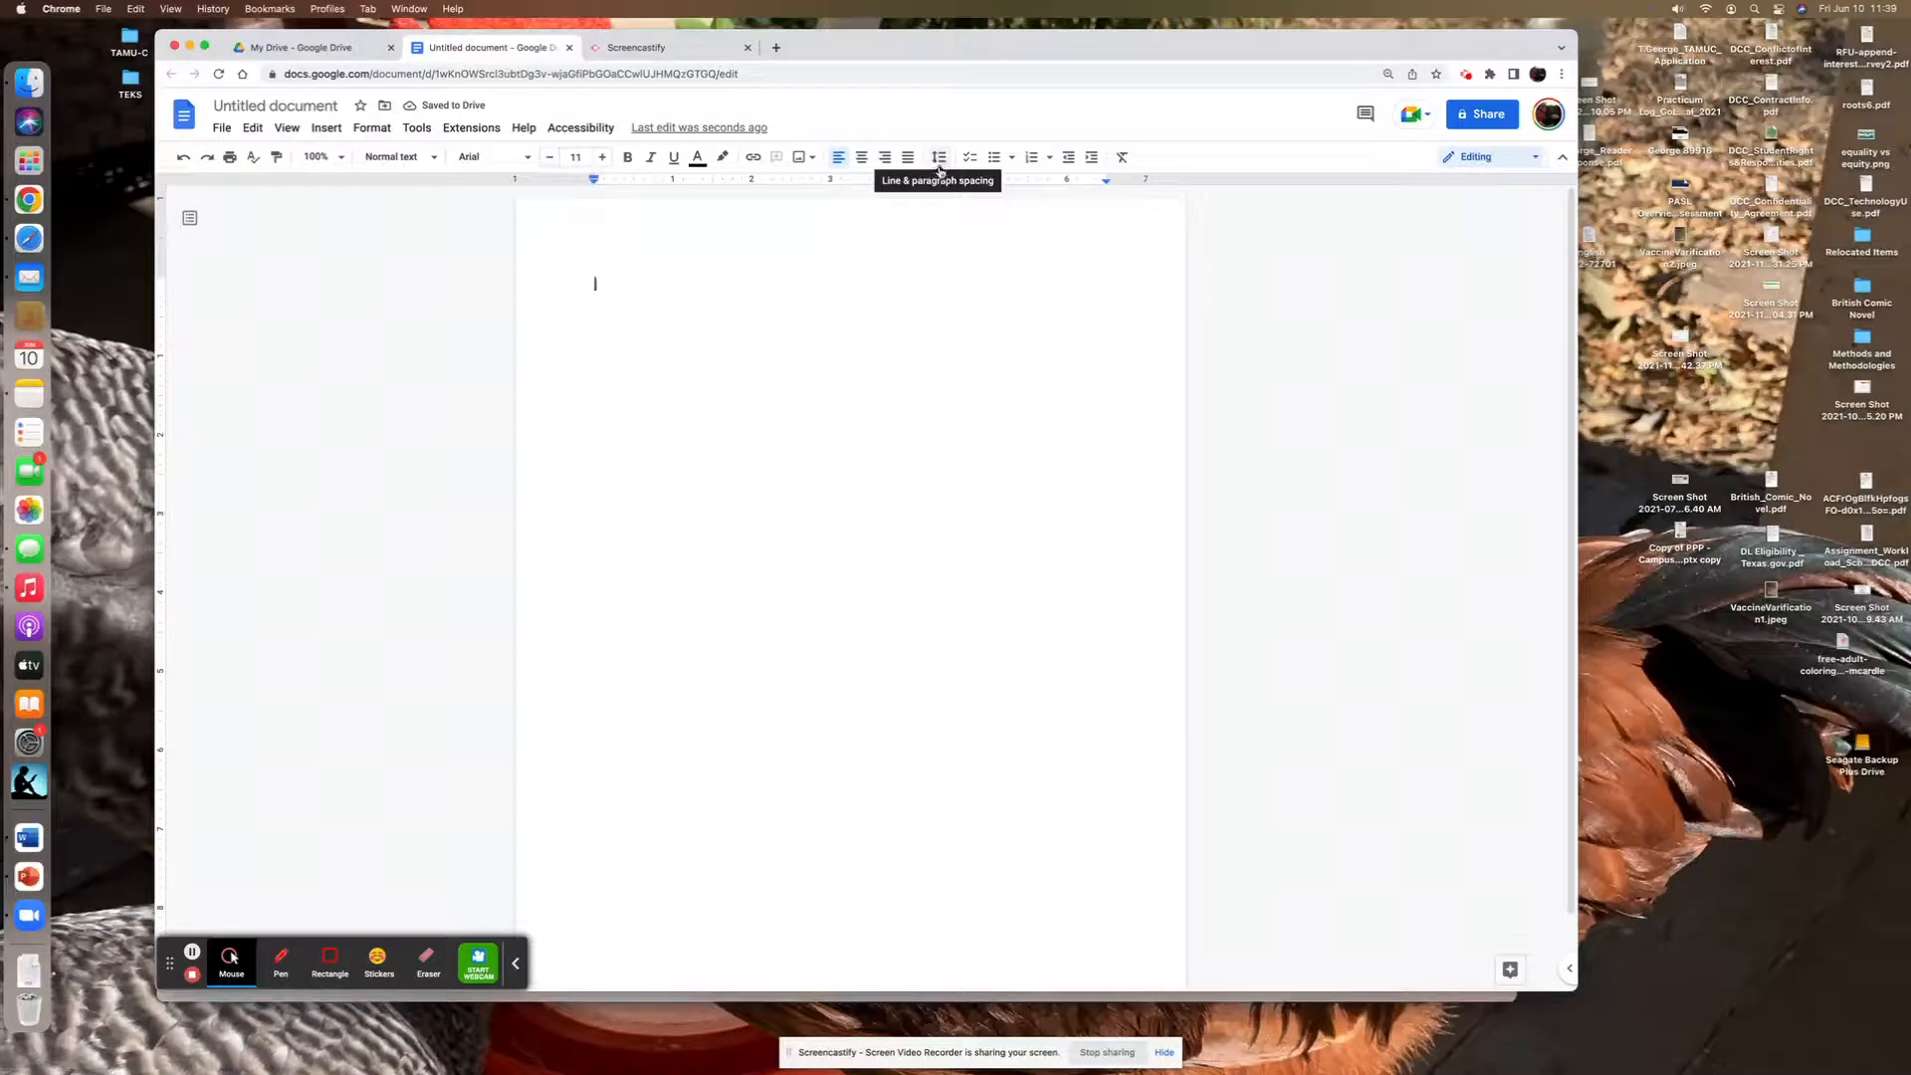
# - Add space before the paragraph and remove it again
pyautogui.click(937, 160)
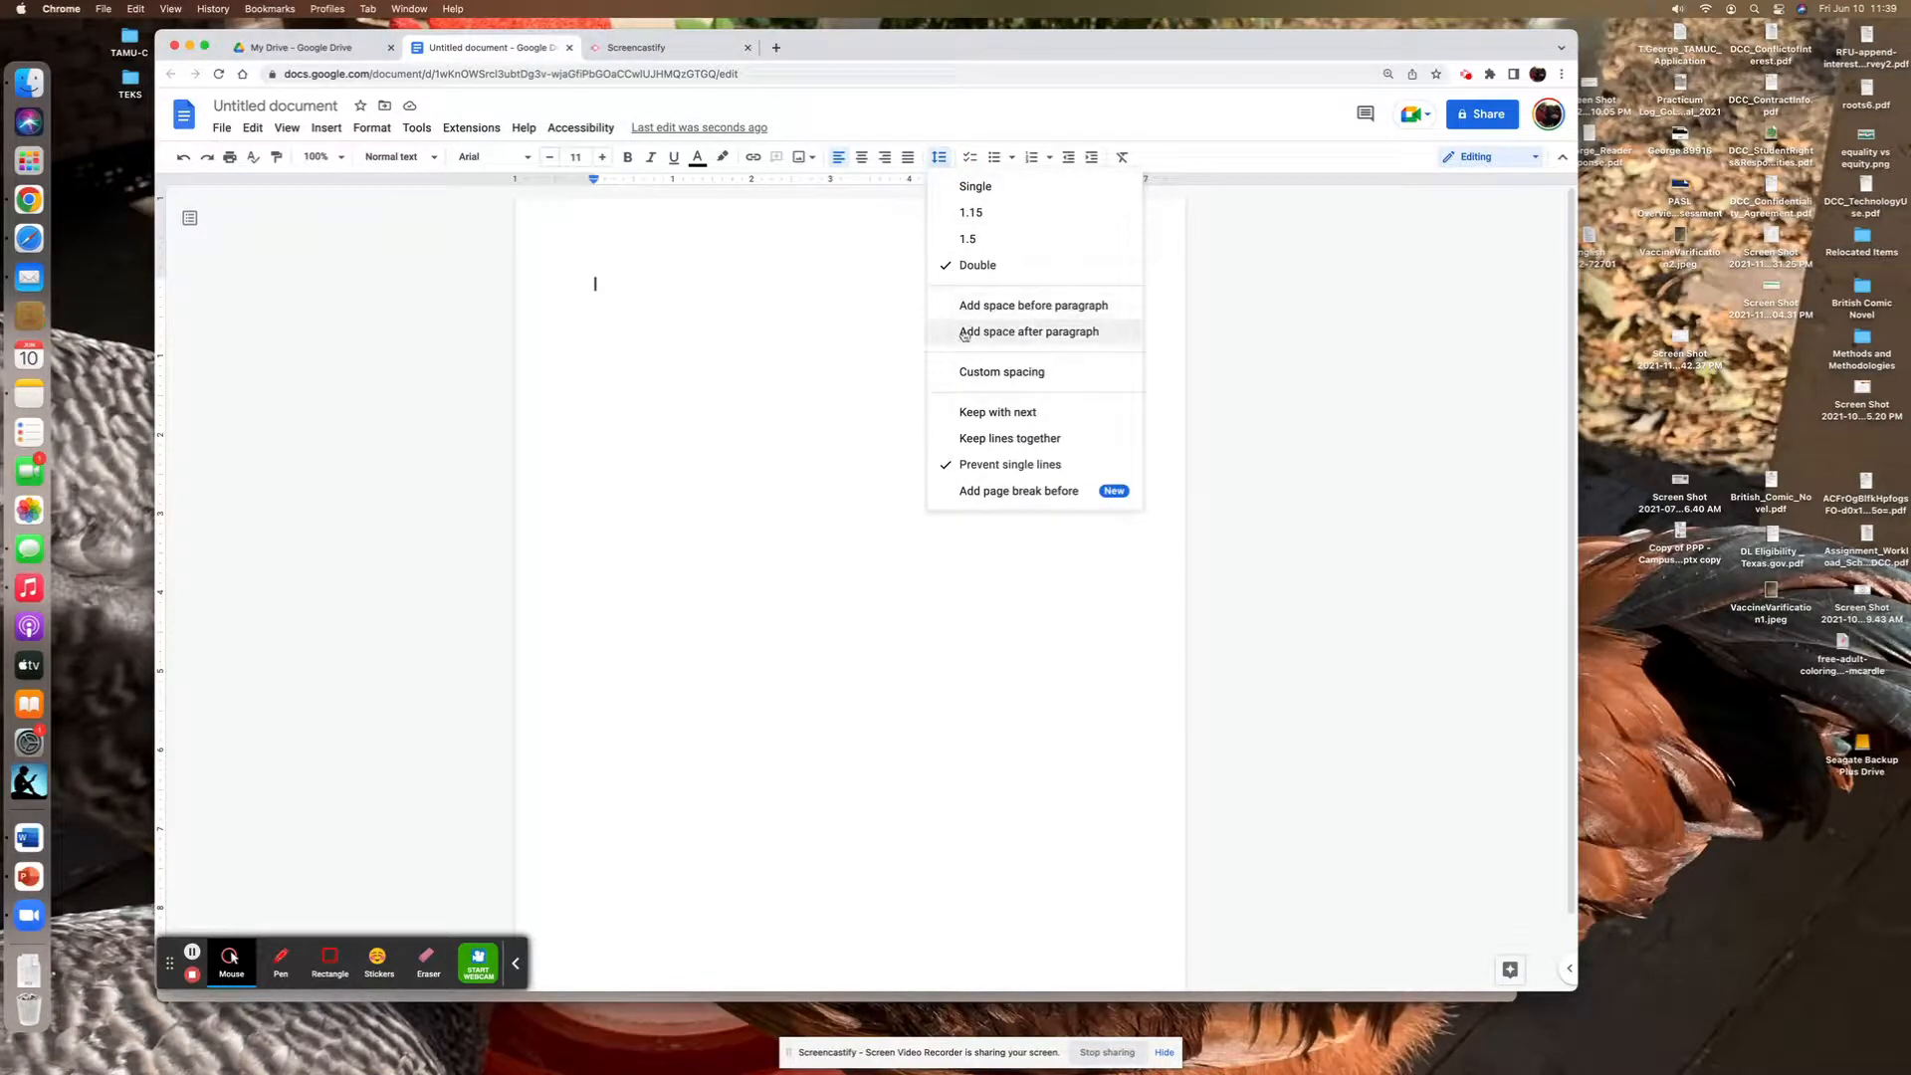
pyautogui.click(1064, 307)
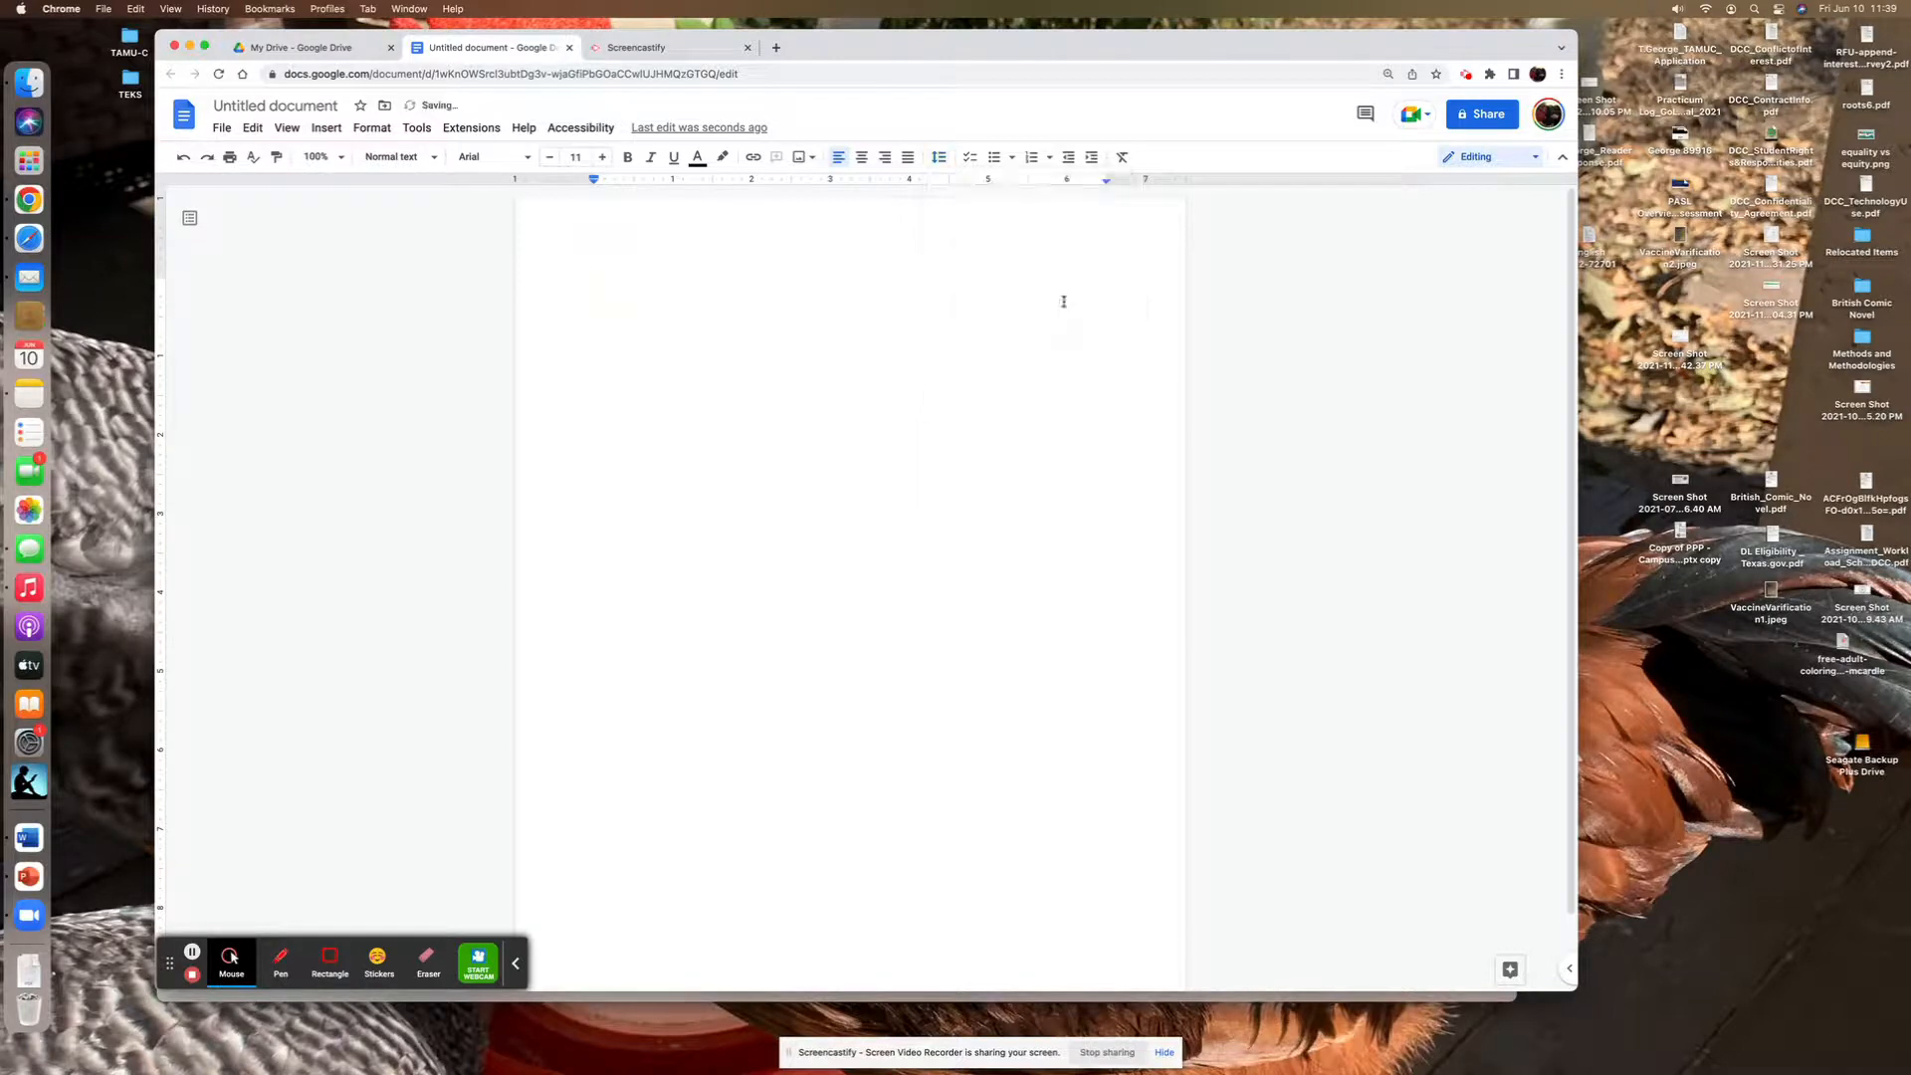
pyautogui.click(941, 159)
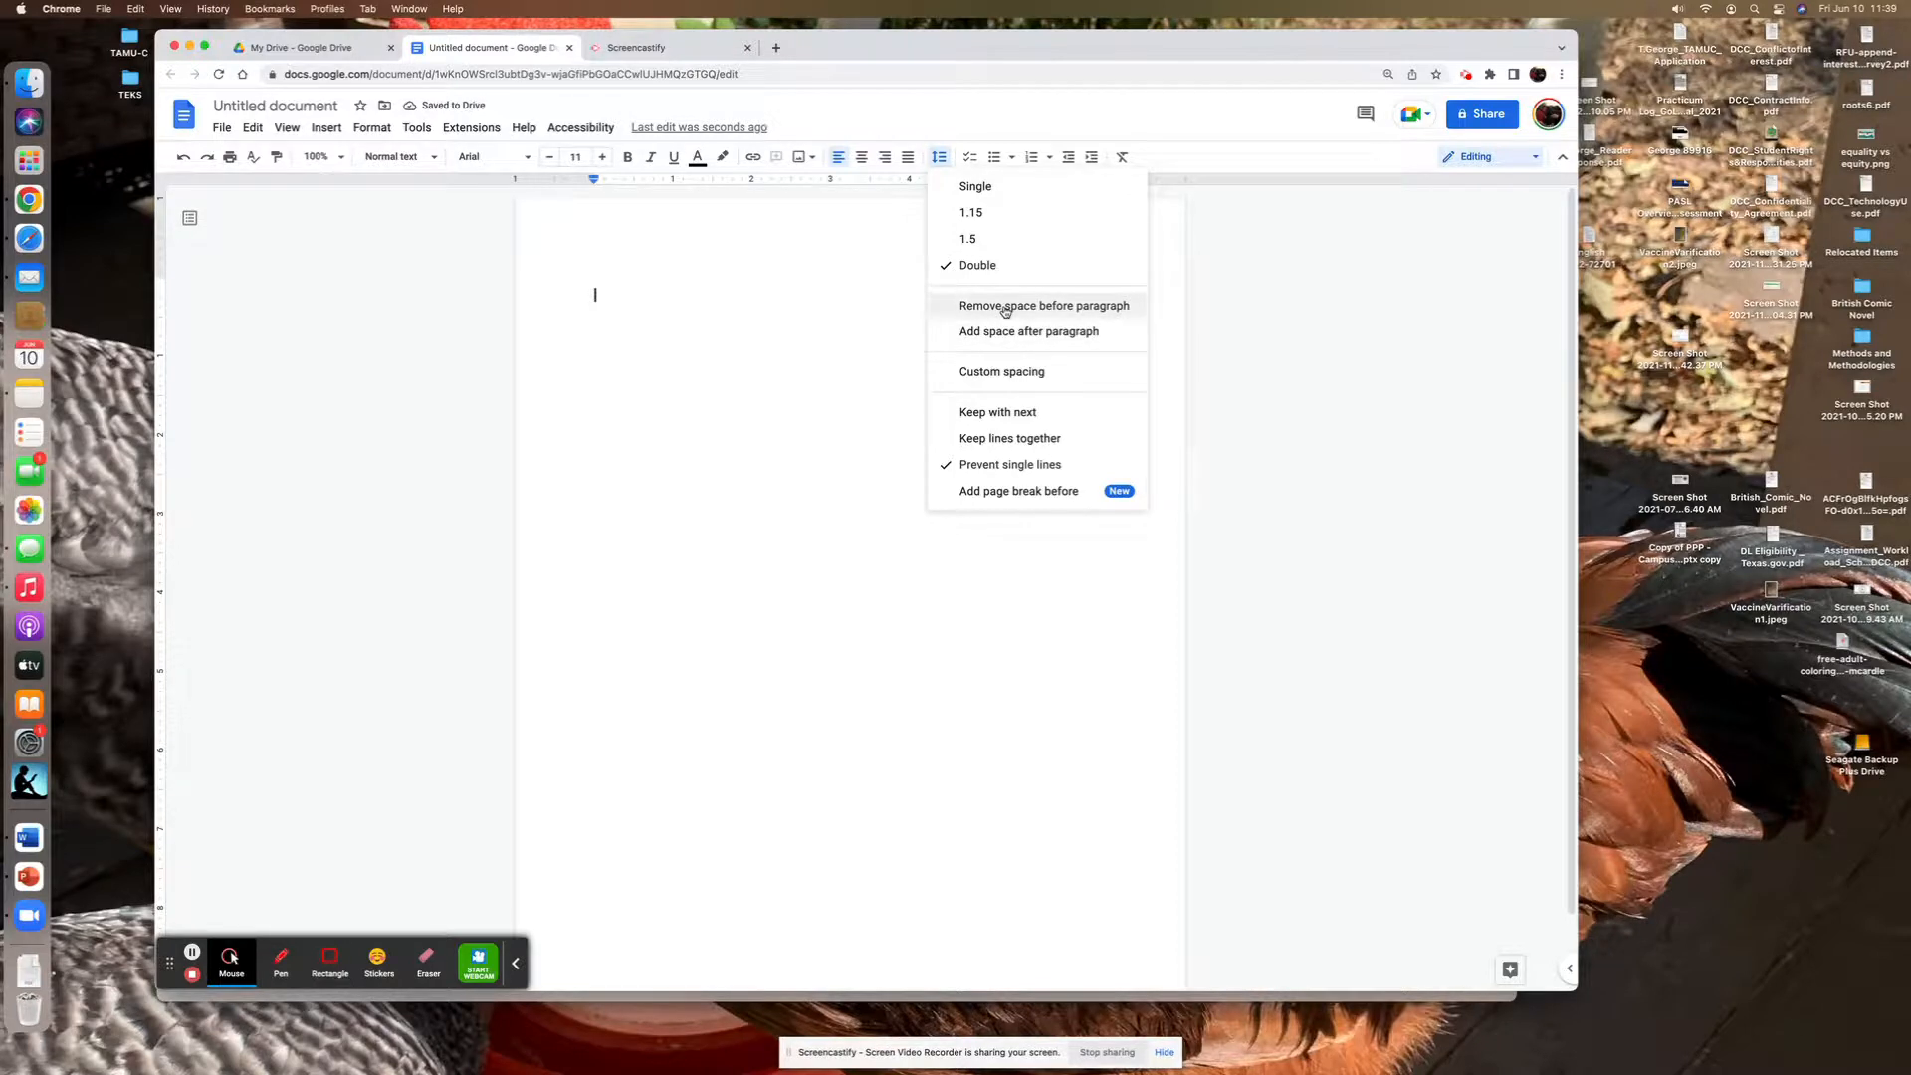
pyautogui.click(1004, 307)
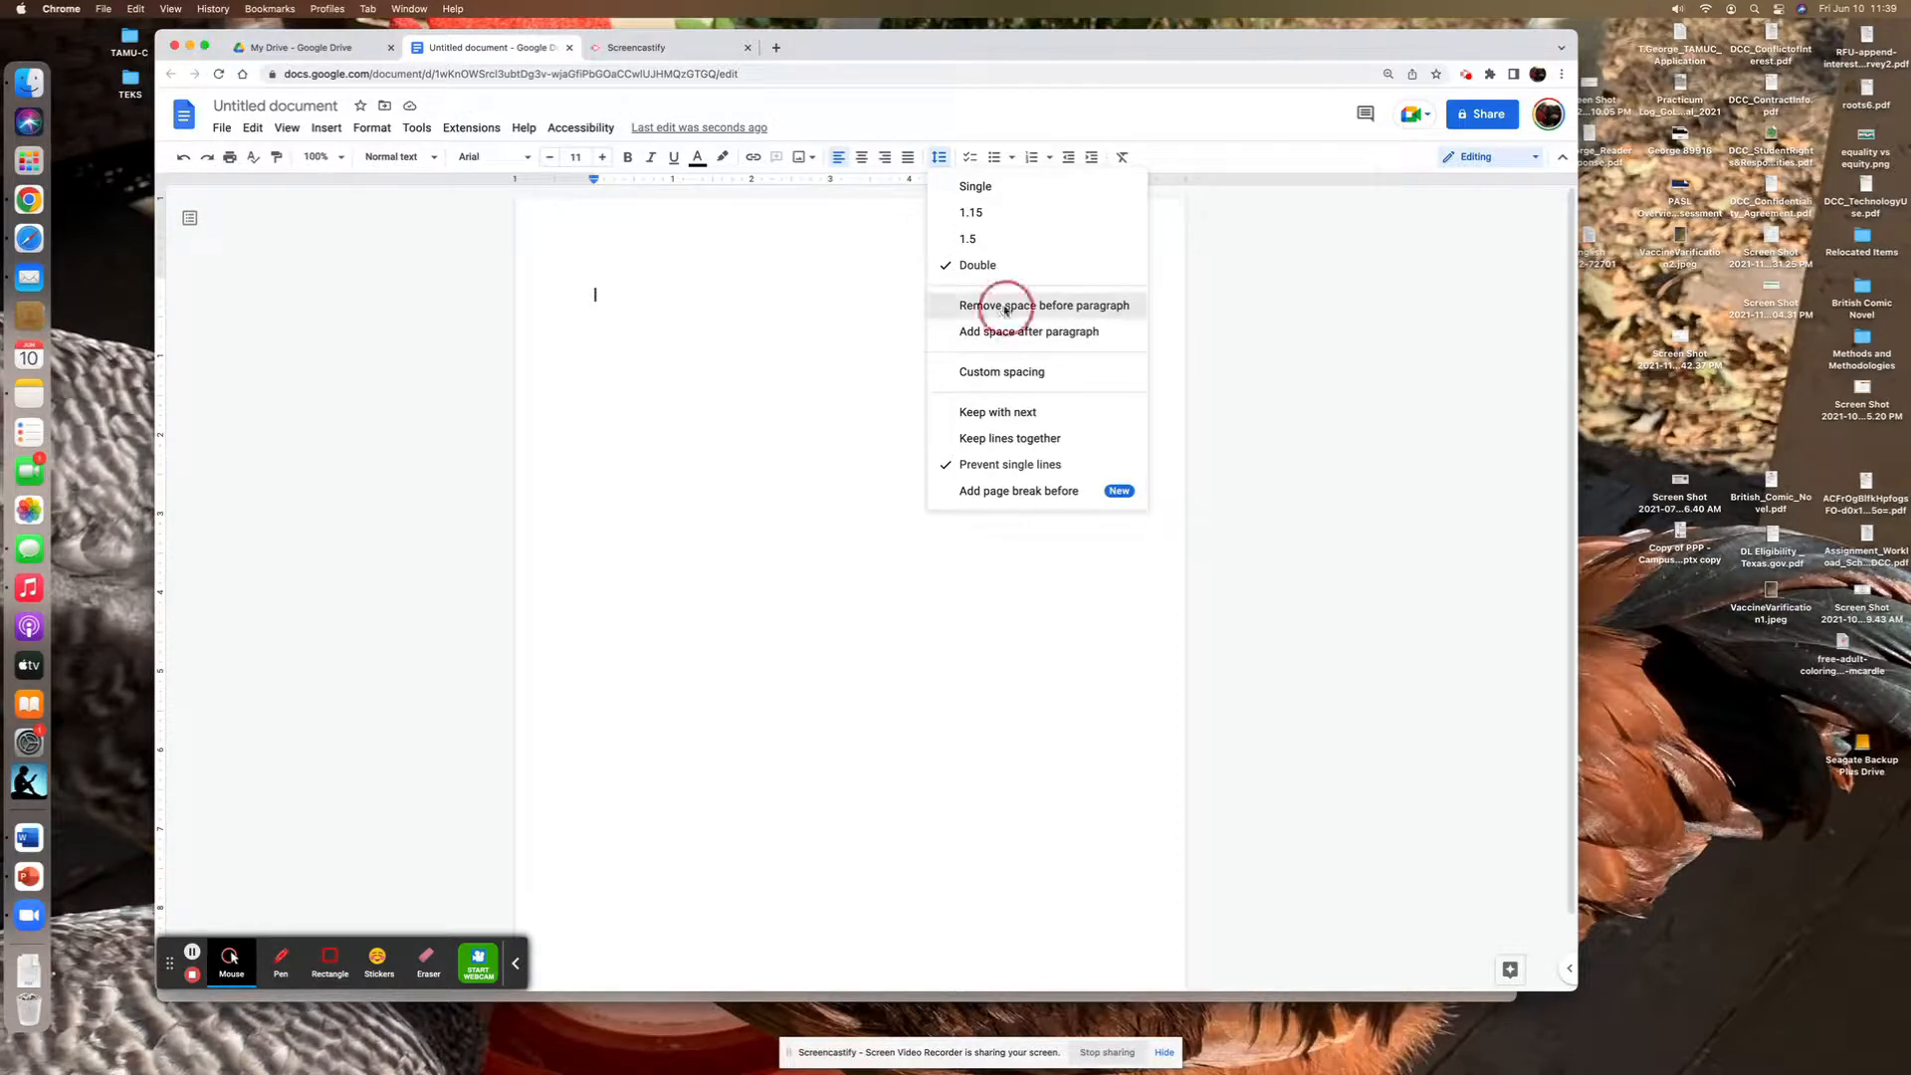
pyautogui.click(939, 158)
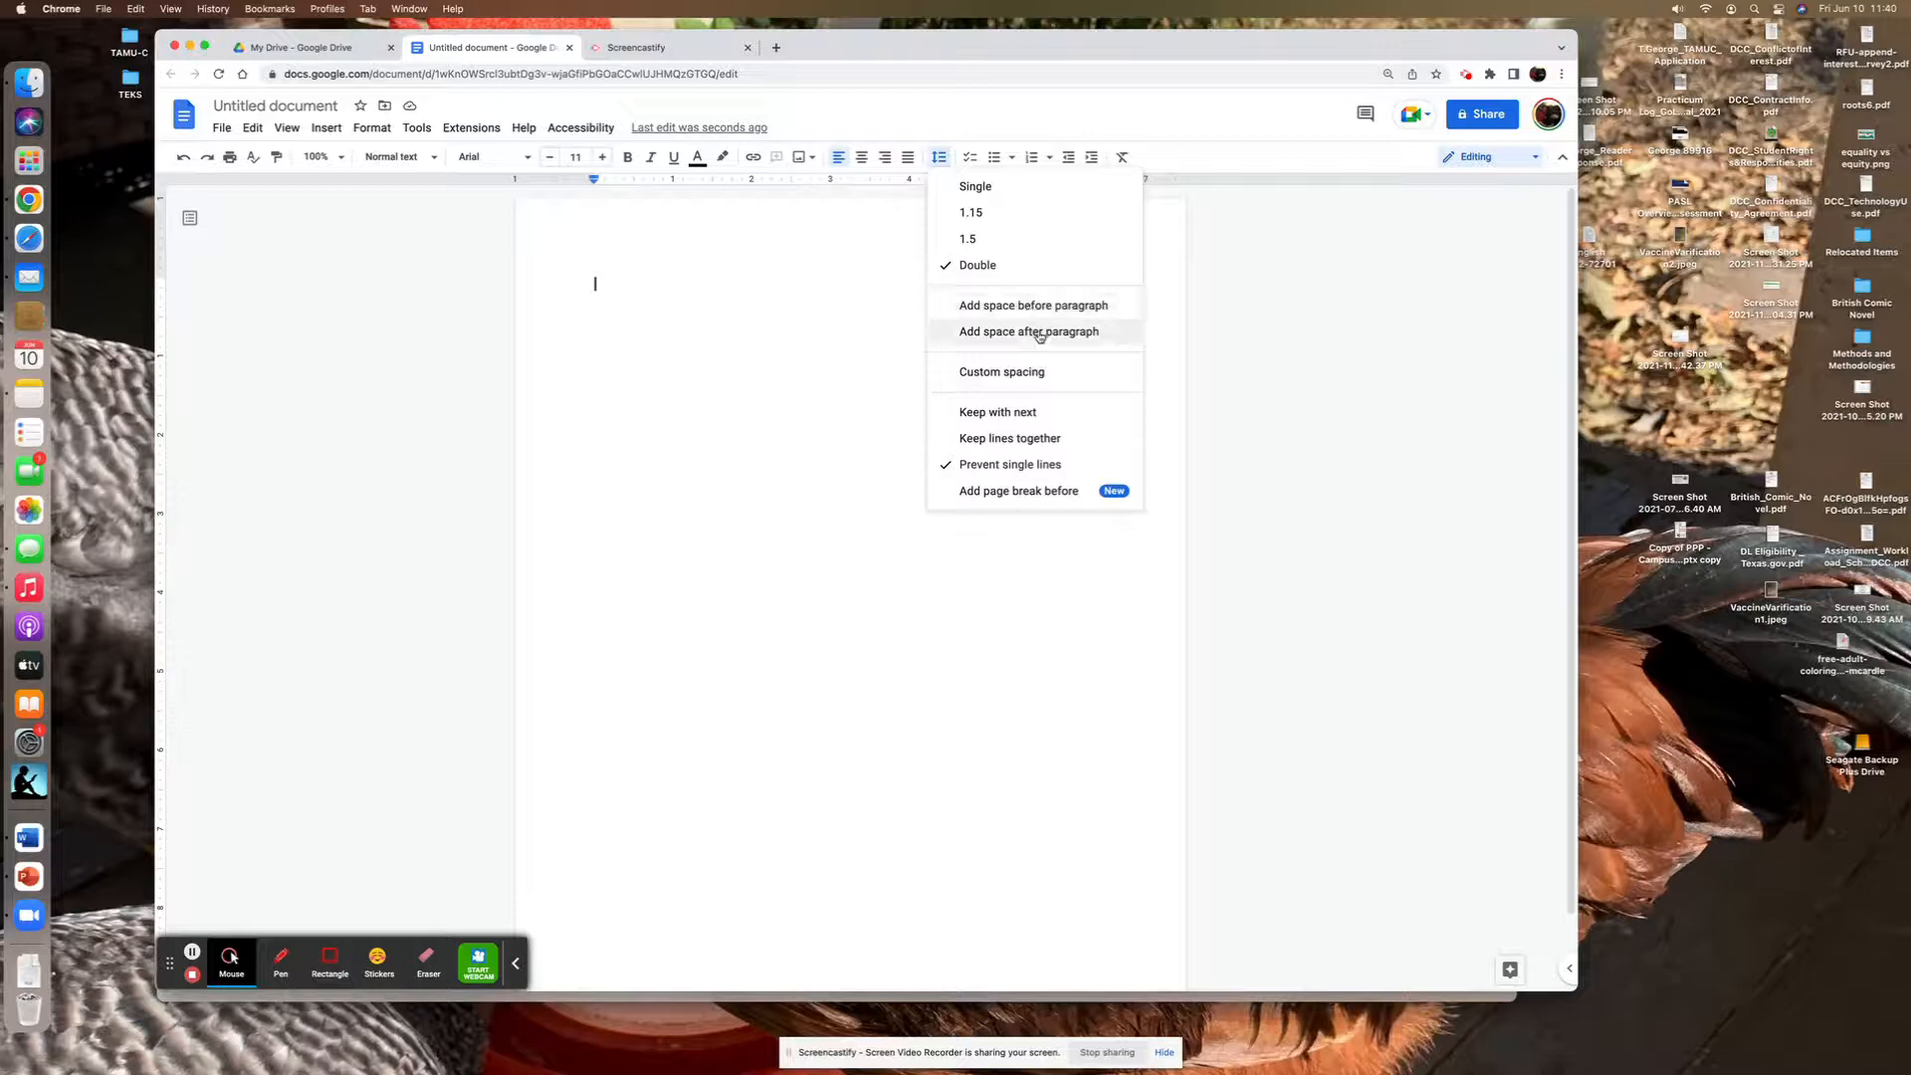
pyautogui.click(640, 302)
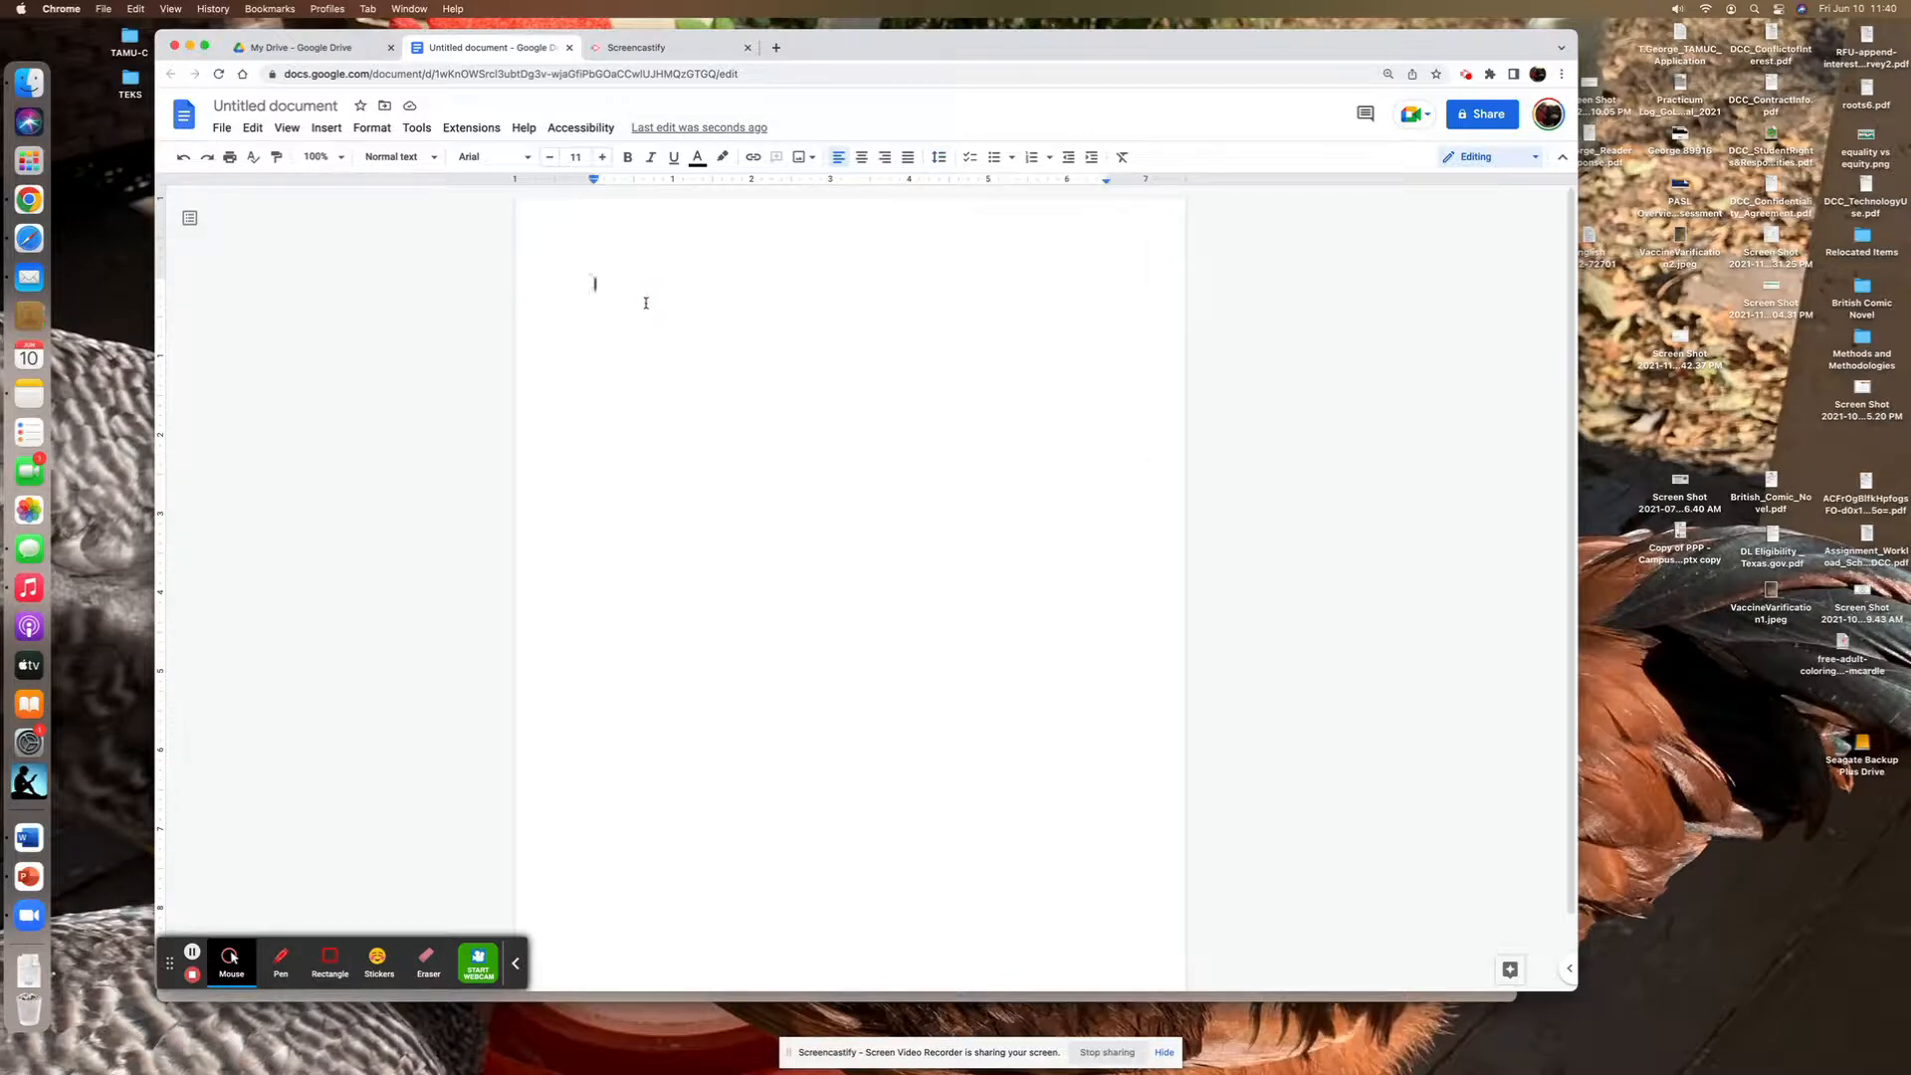
# - Insert page numbers at the upper right of the header, preceded by the author's last name
pyautogui.click(328, 129)
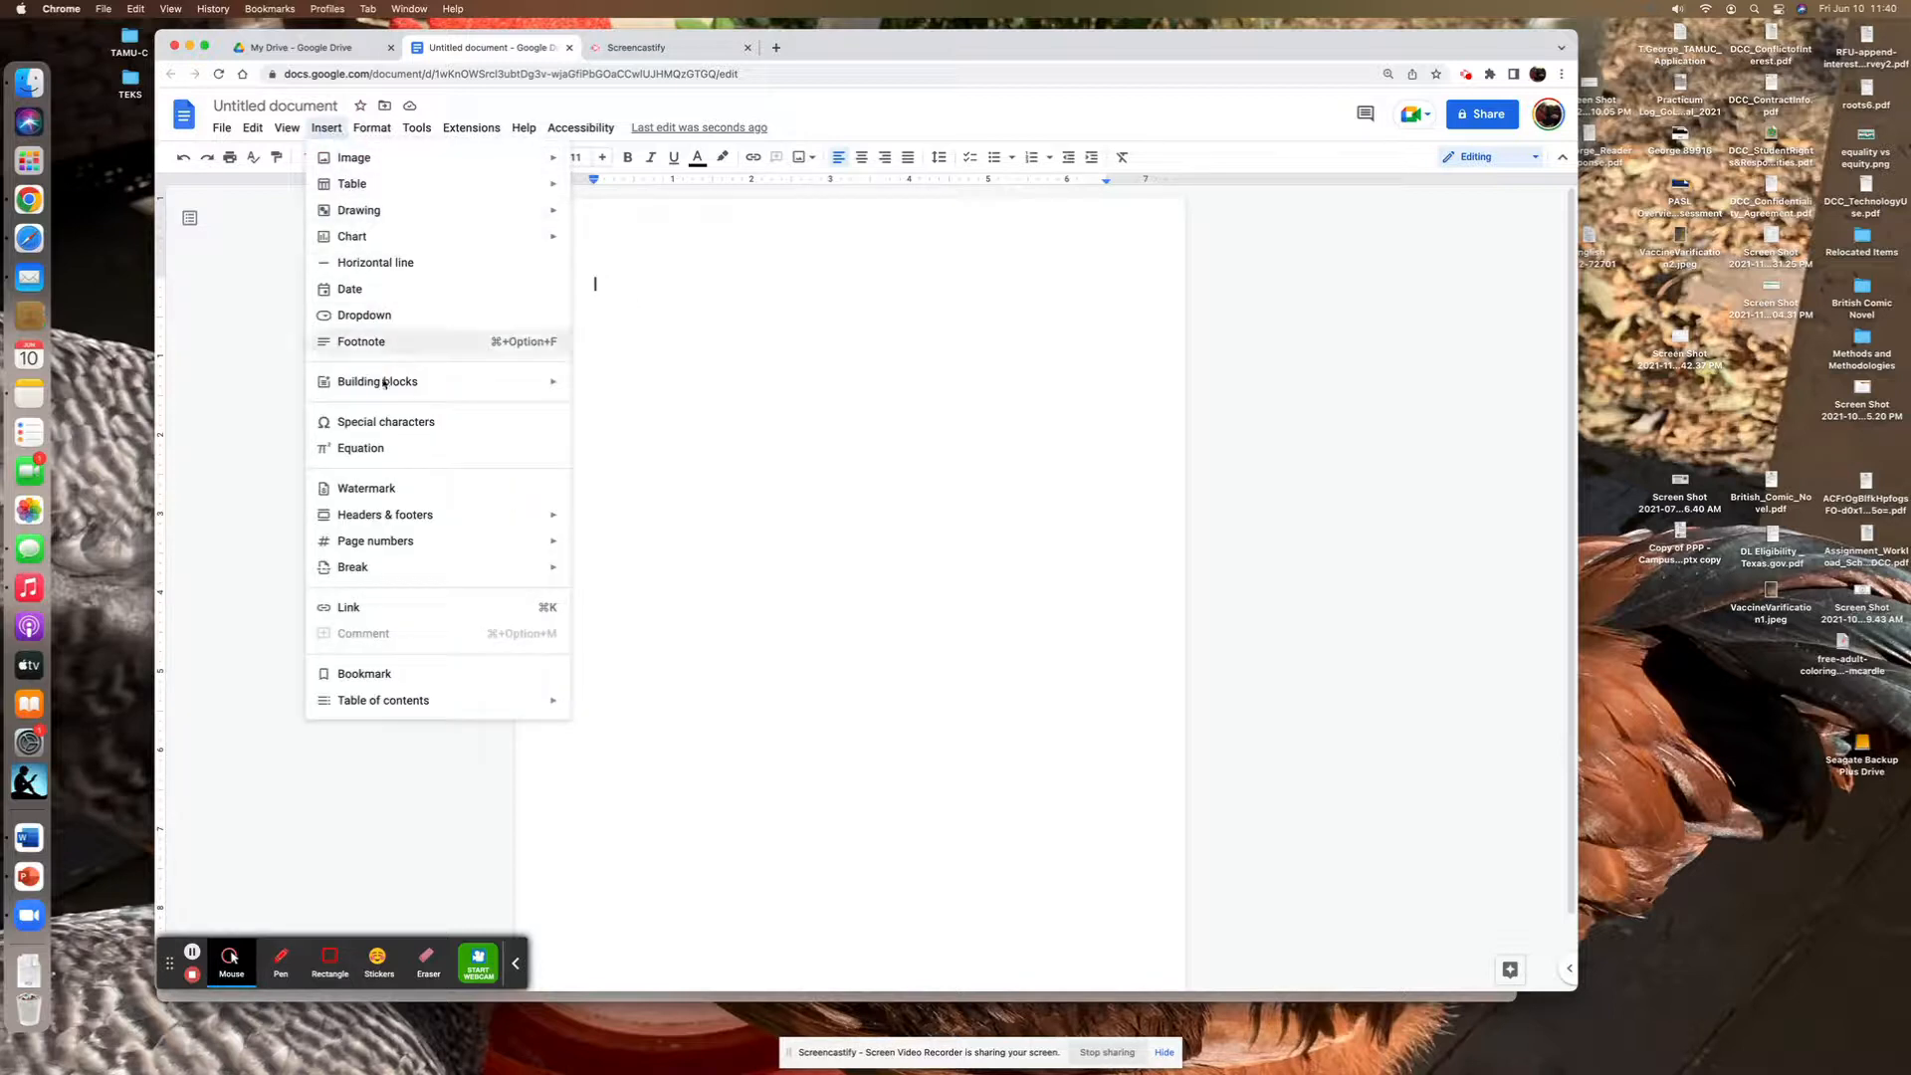
pyautogui.moveTo(409, 543)
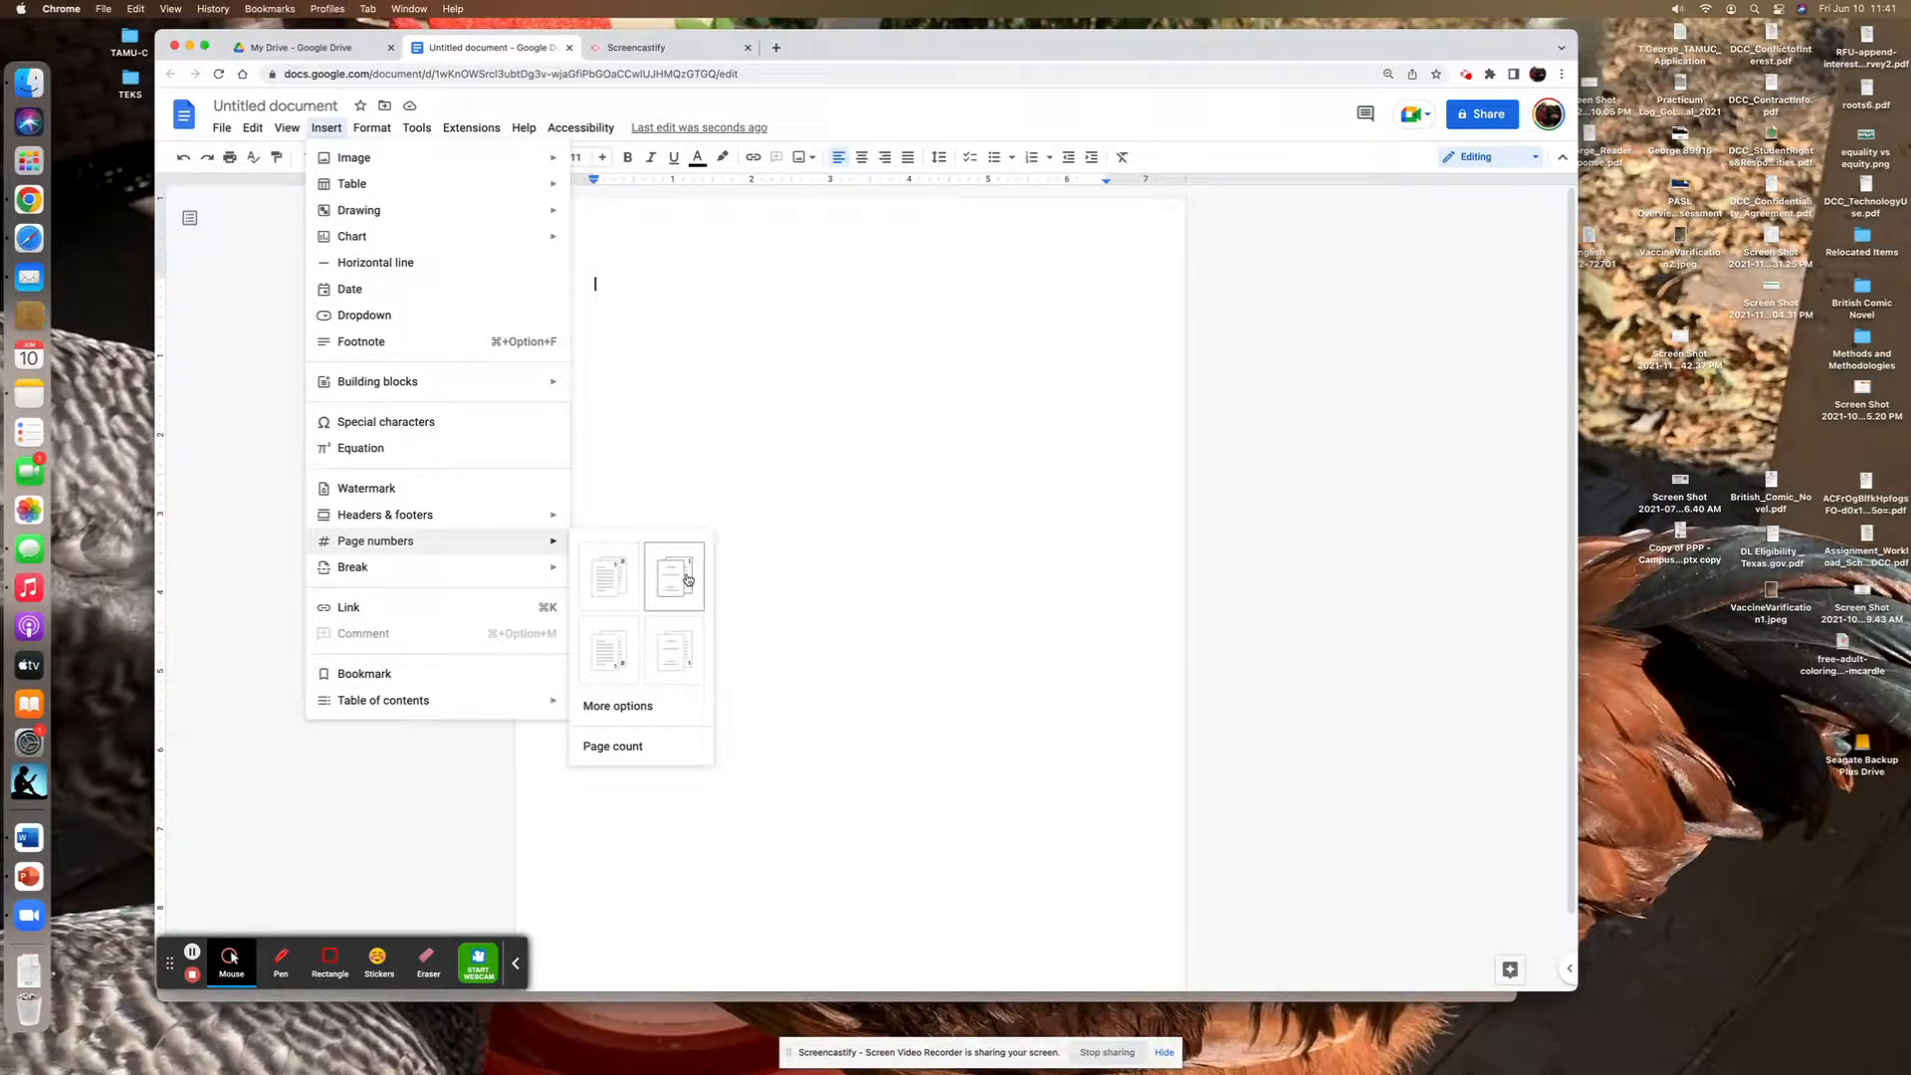
pyautogui.click(627, 580)
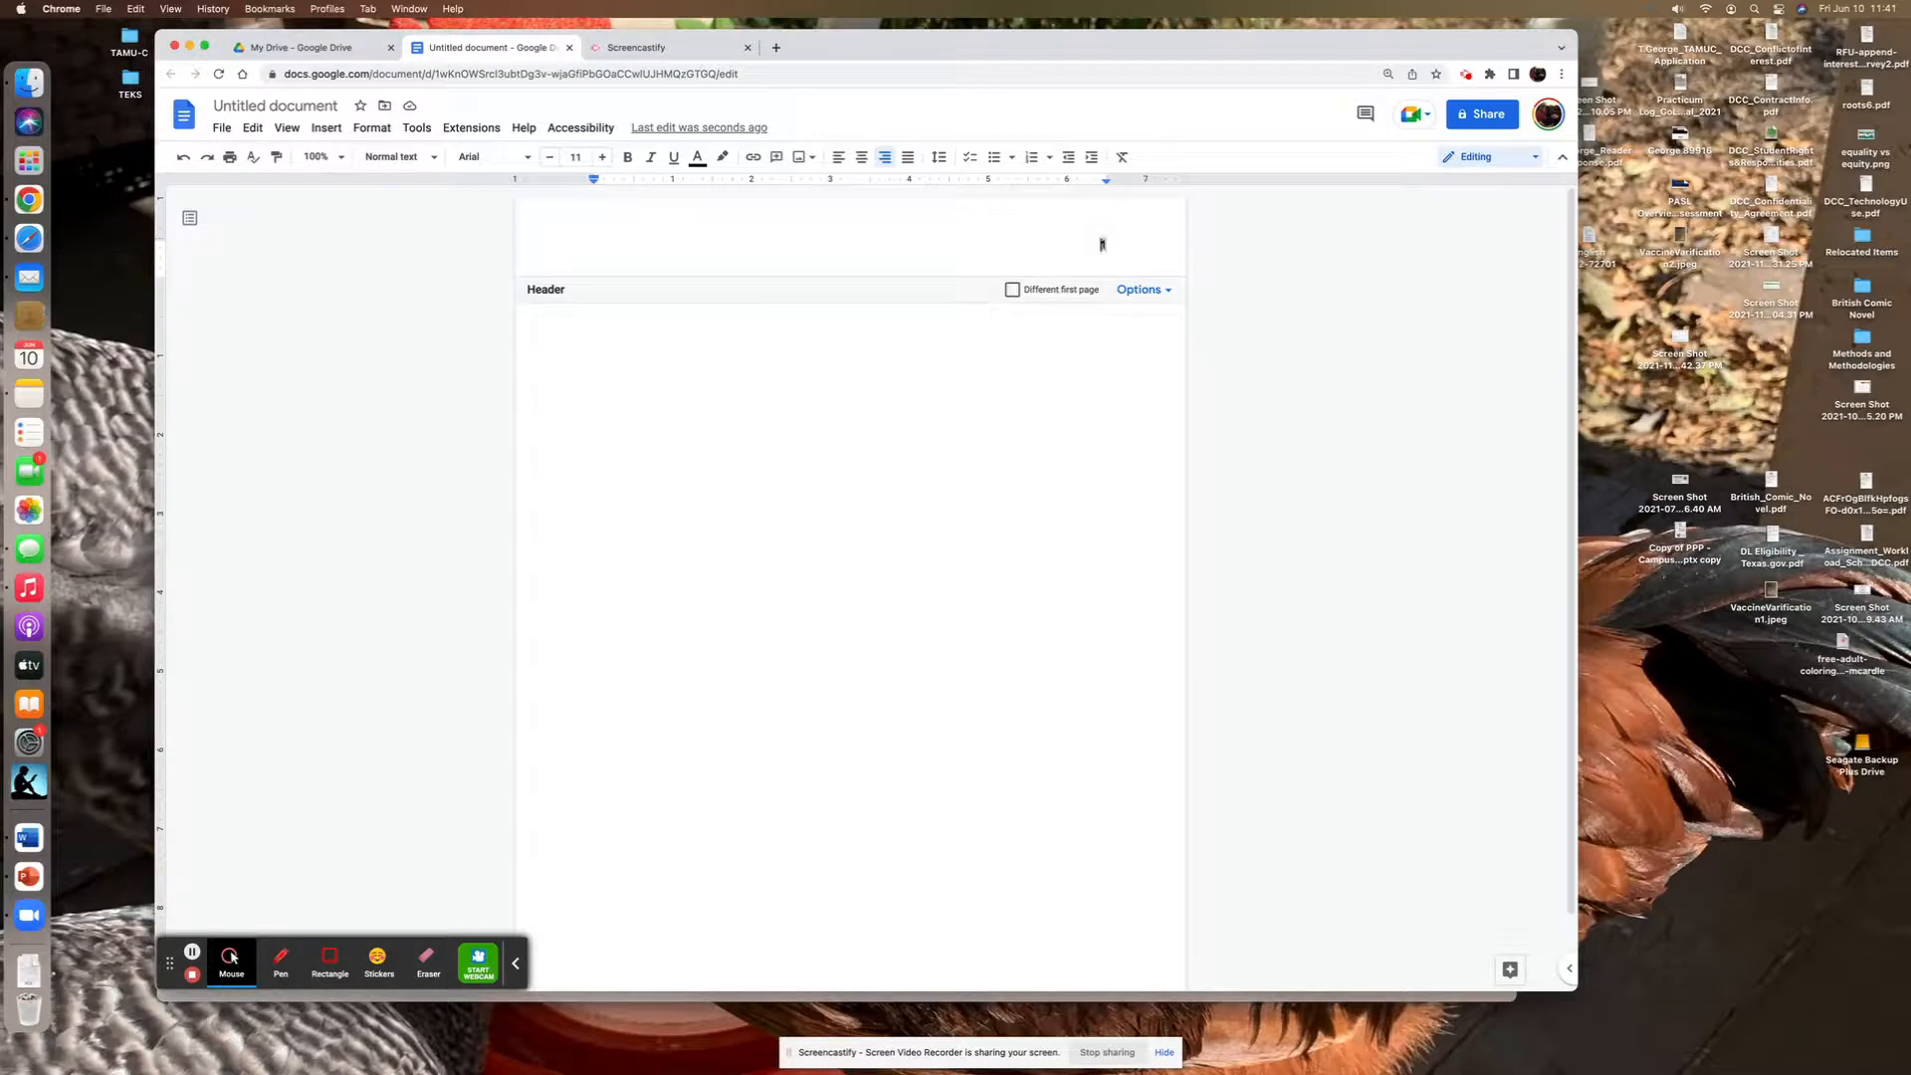
pyautogui.write('George')
pyautogui.click(661, 310)
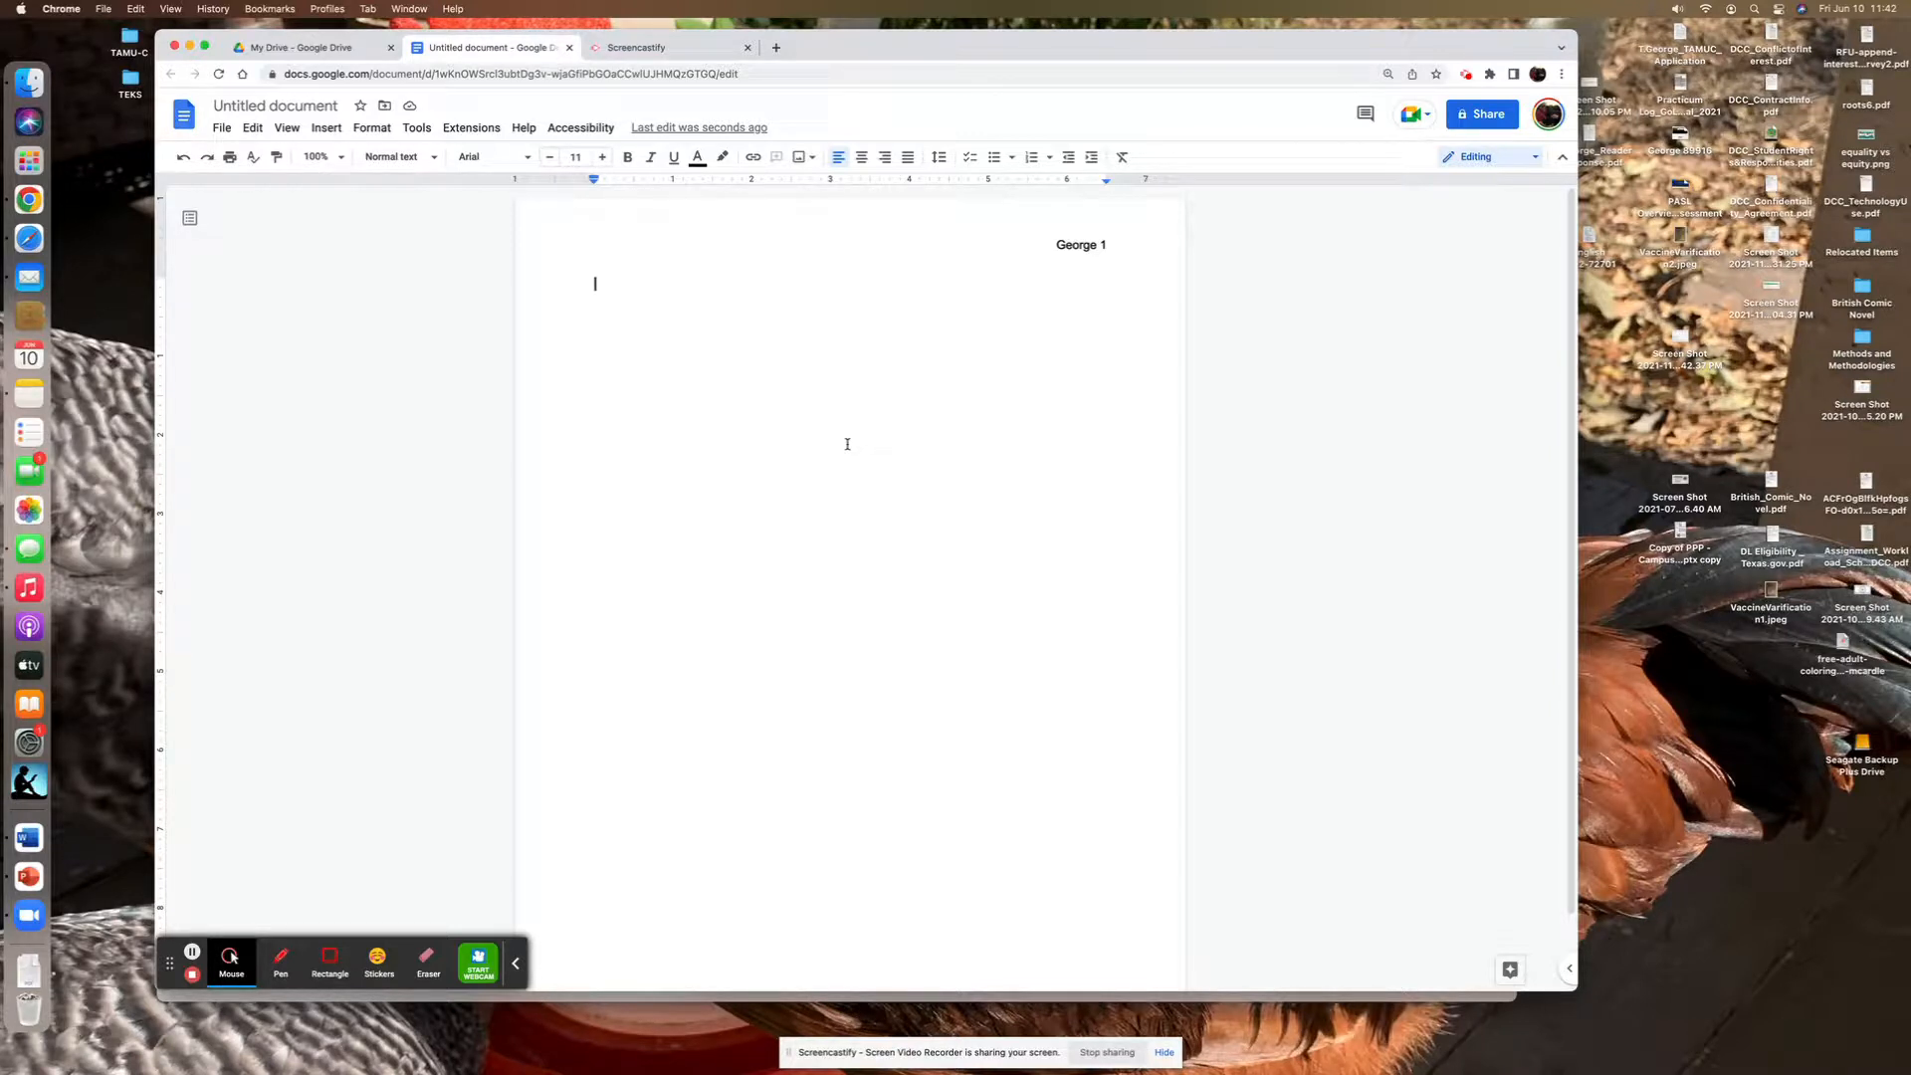
# - Enter the first heading lines "Your Name", "Professor's Name" and "Course Name - Section #" on separate lines
pyautogui.write('Your Name')
pyautogui.press('Return')
pyautogui.write("Professor's Name")
pyautogui.press('Return')
pyautogui.write('Cours')
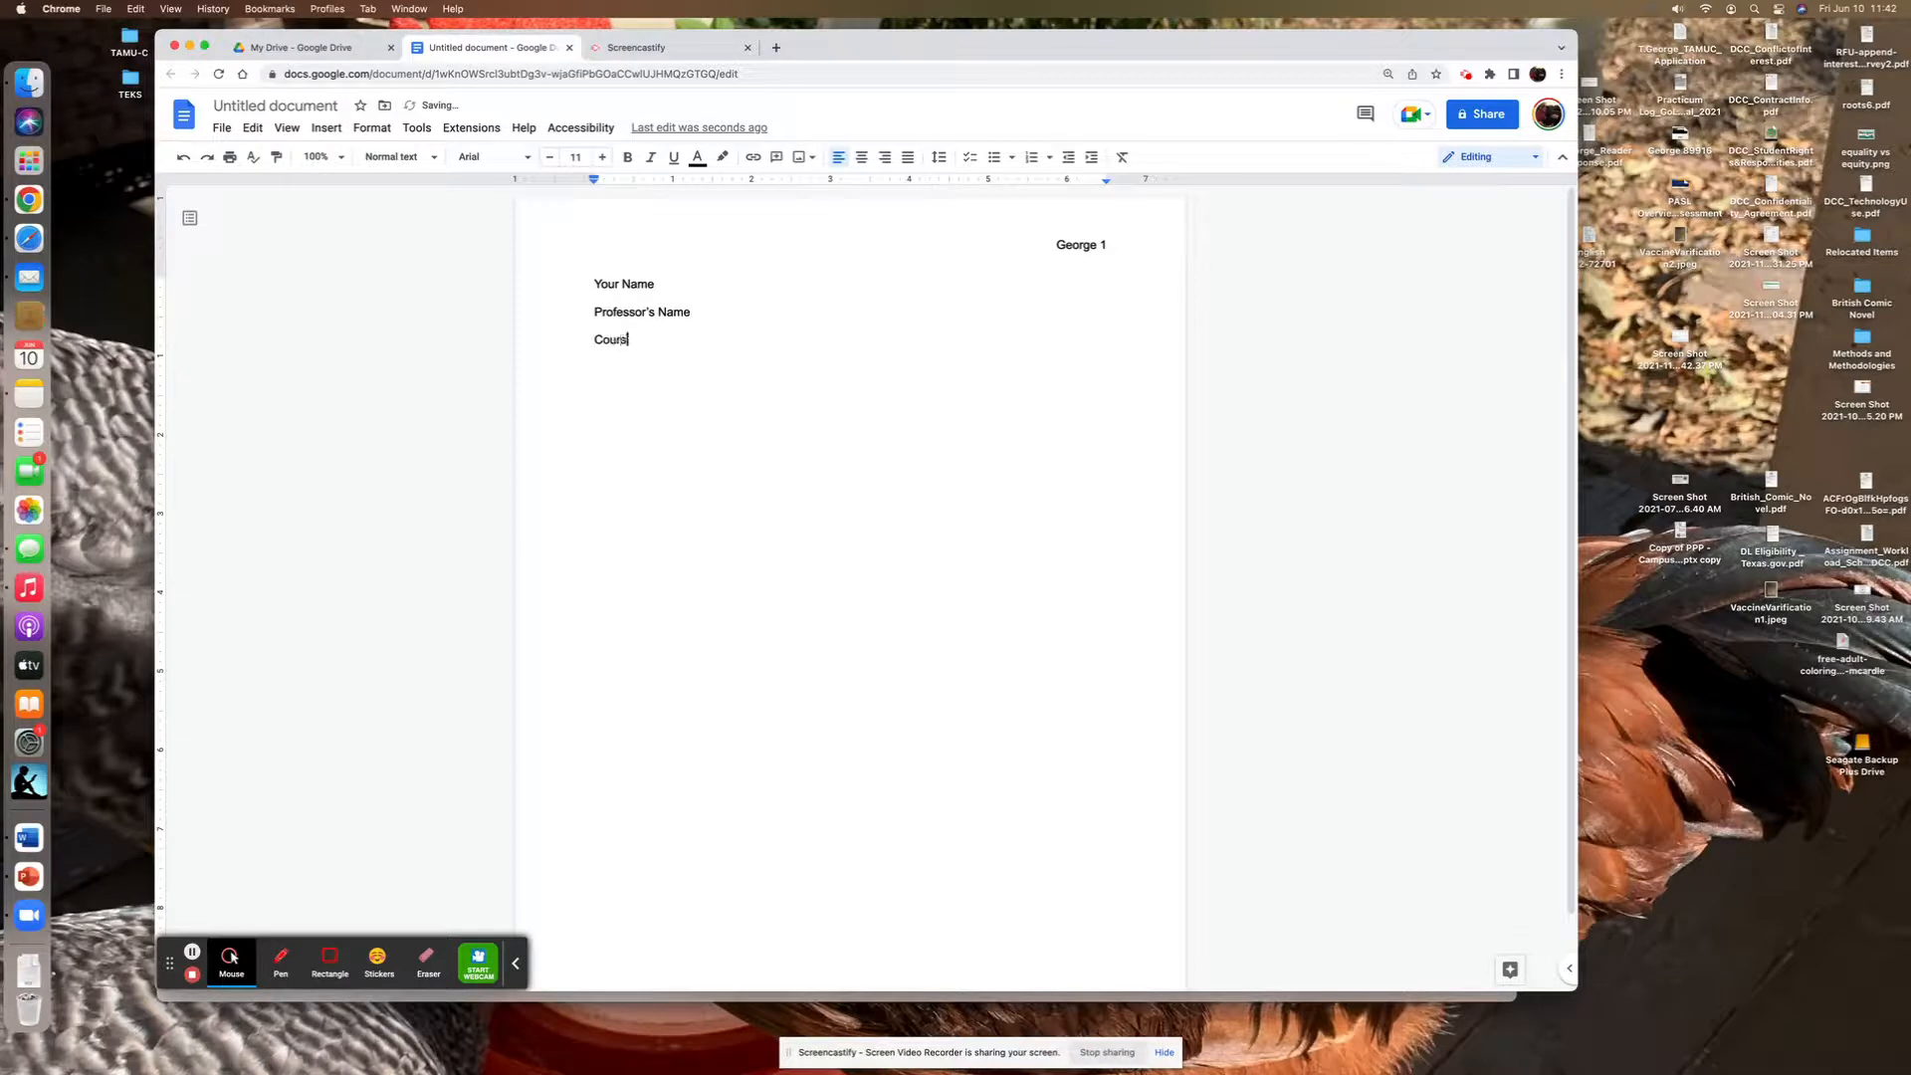
pyautogui.write('e Name - Section #')
pyautogui.press('Return')
pyautogui.write('Title')
pyautogui.press('BackSpace')
pyautogui.press('BackSpace')
pyautogui.press('BackSpace')
pyautogui.press('BackSpace')
pyautogui.press('BackSpace')
# - Add the heading lines "Assignment Title" and "Day Month Year" below the course line
pyautogui.write('Assignment Title')
pyautogui.press('Return')
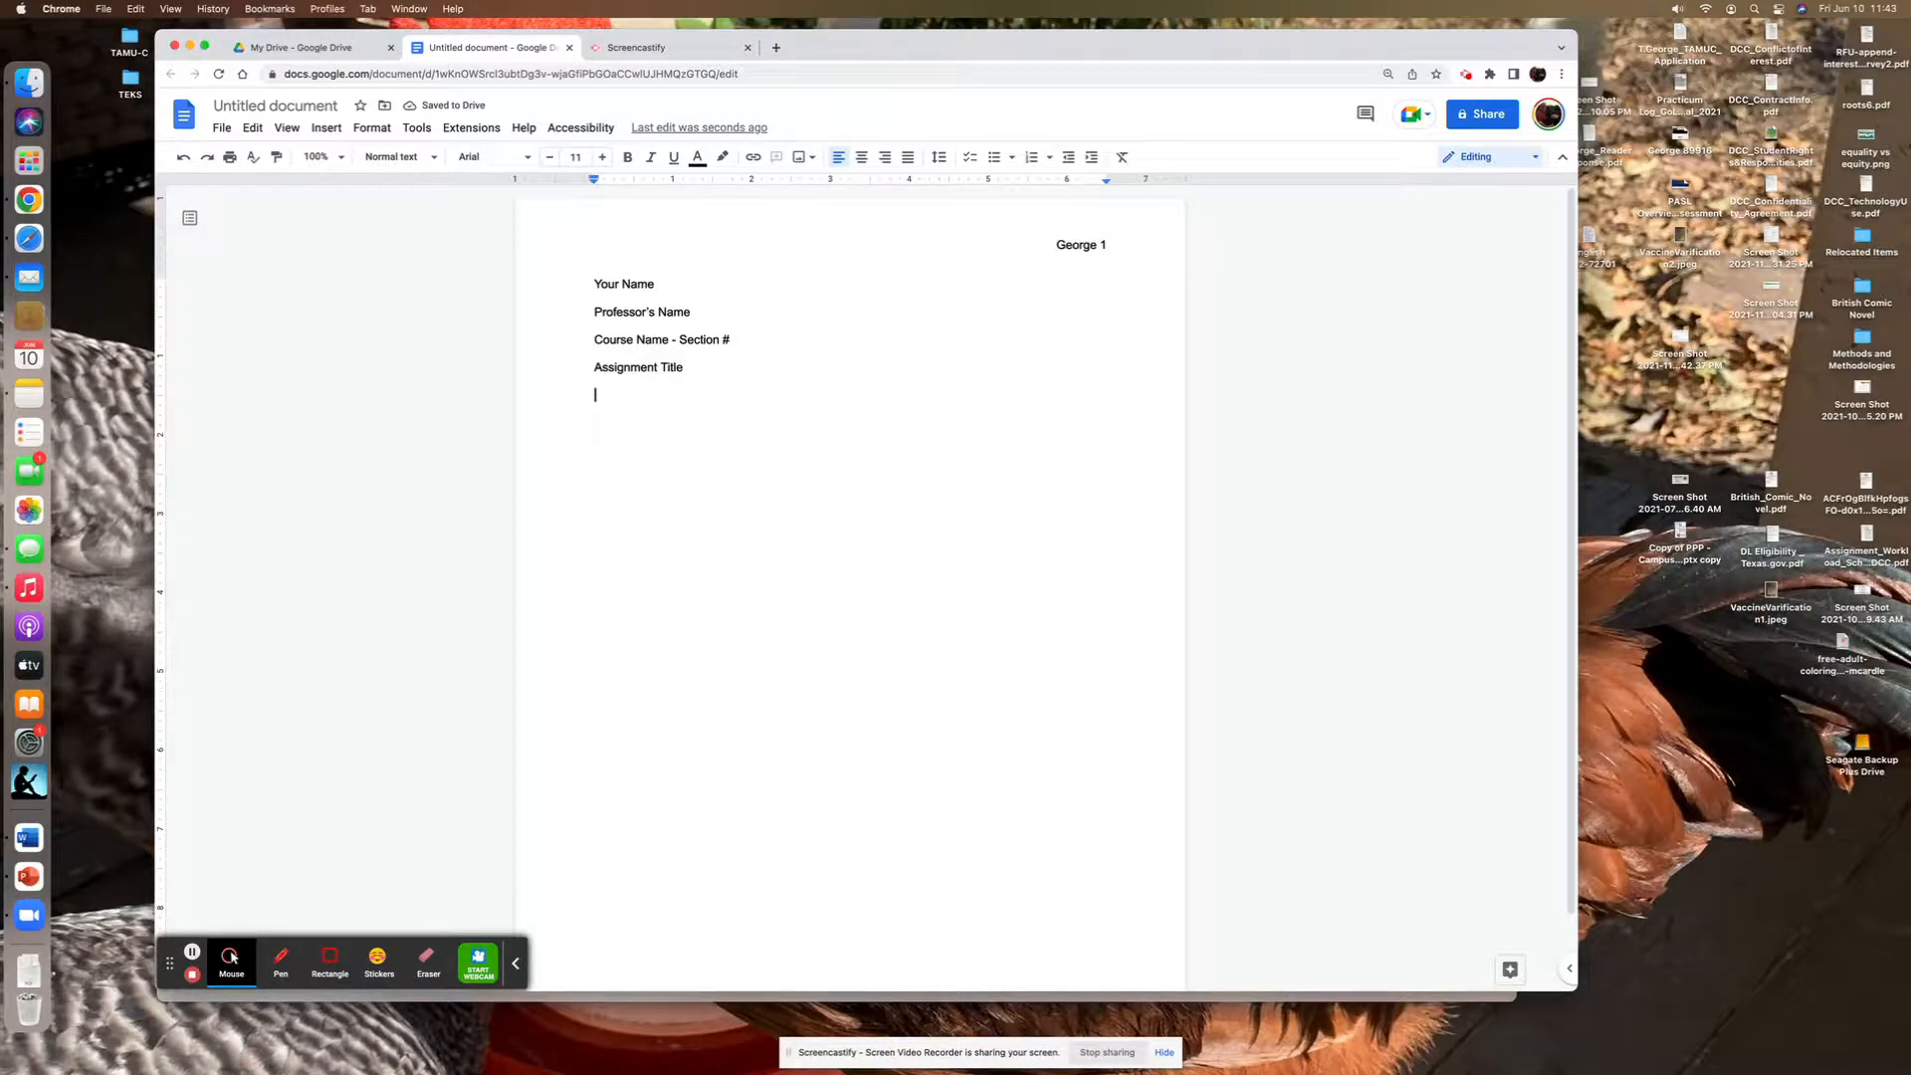
pyautogui.write('Day Month Year')
# - Add a "Title" line below the date and center it
pyautogui.press('Return')
pyautogui.write('Title')
pyautogui.click(579, 426)
pyautogui.click(862, 158)
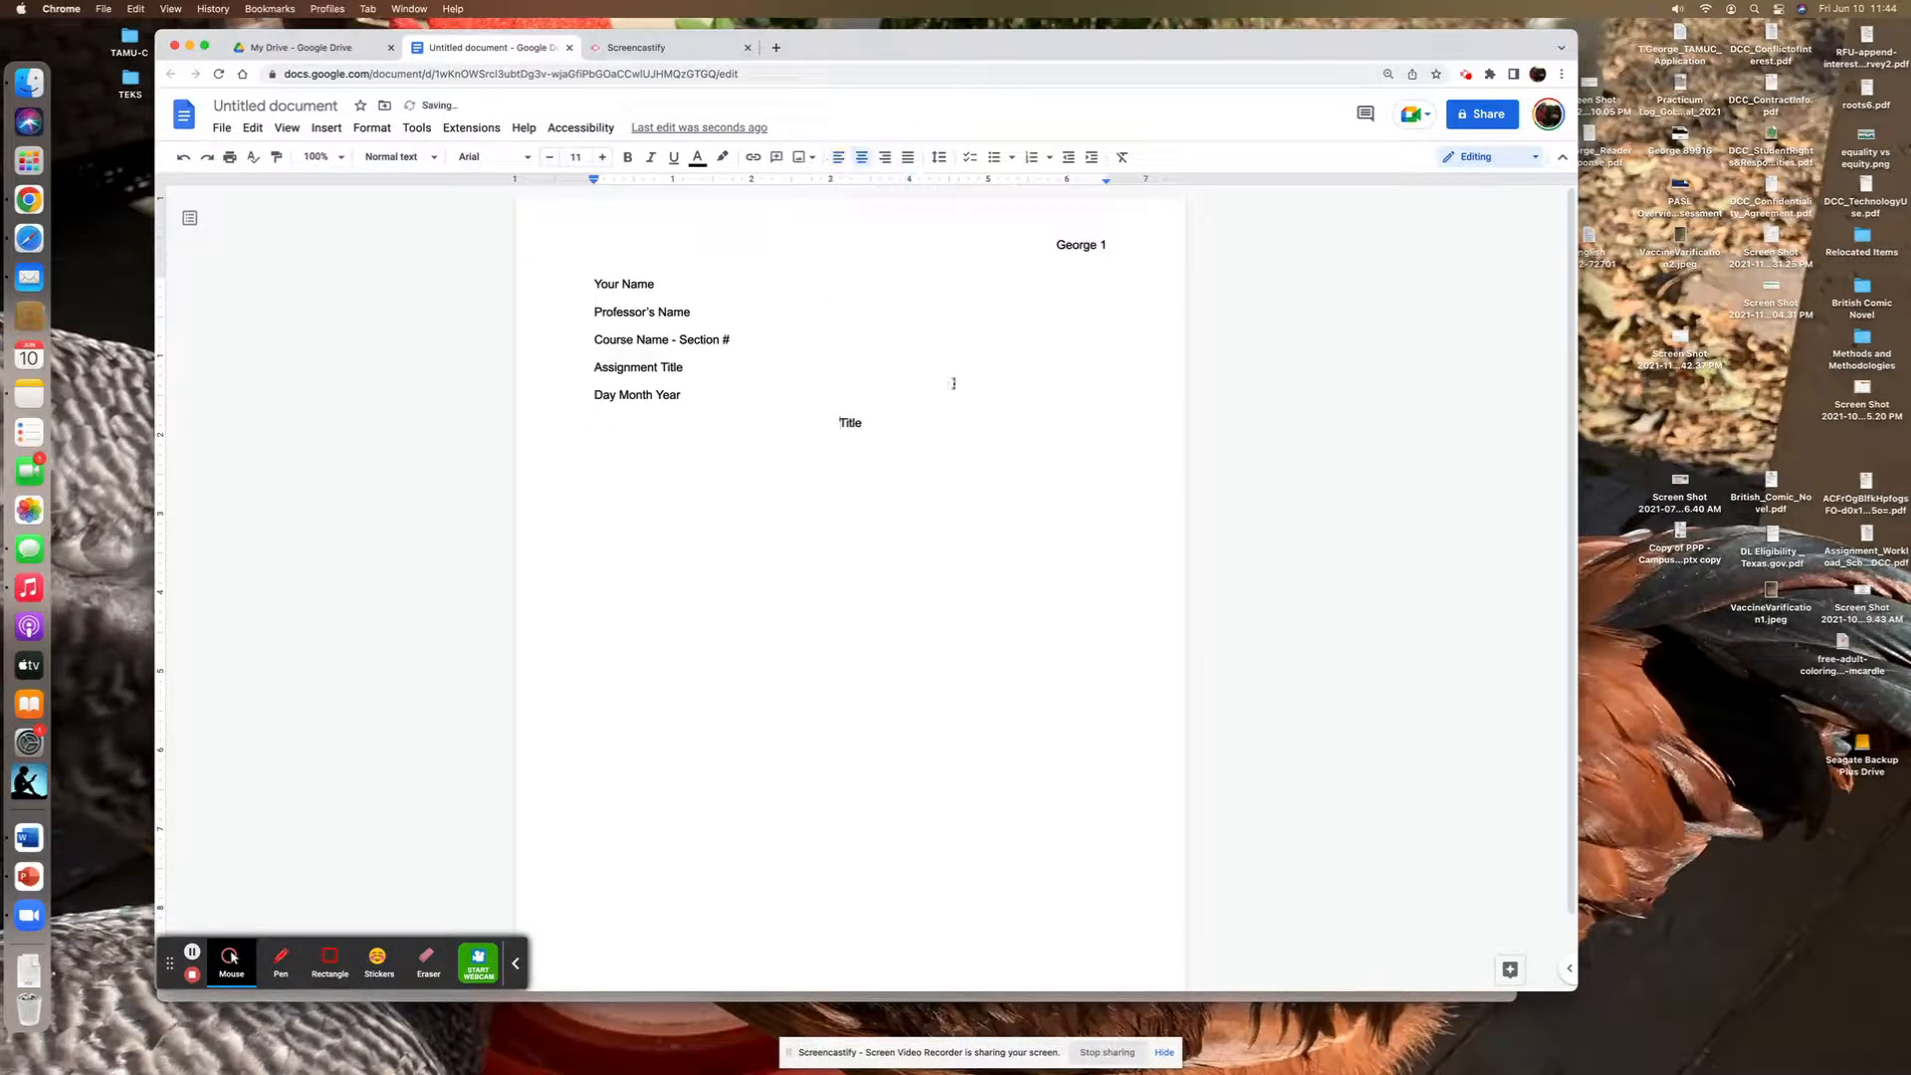
# - Start a new left-aligned paragraph below the title
pyautogui.click(898, 425)
pyautogui.press('Return')
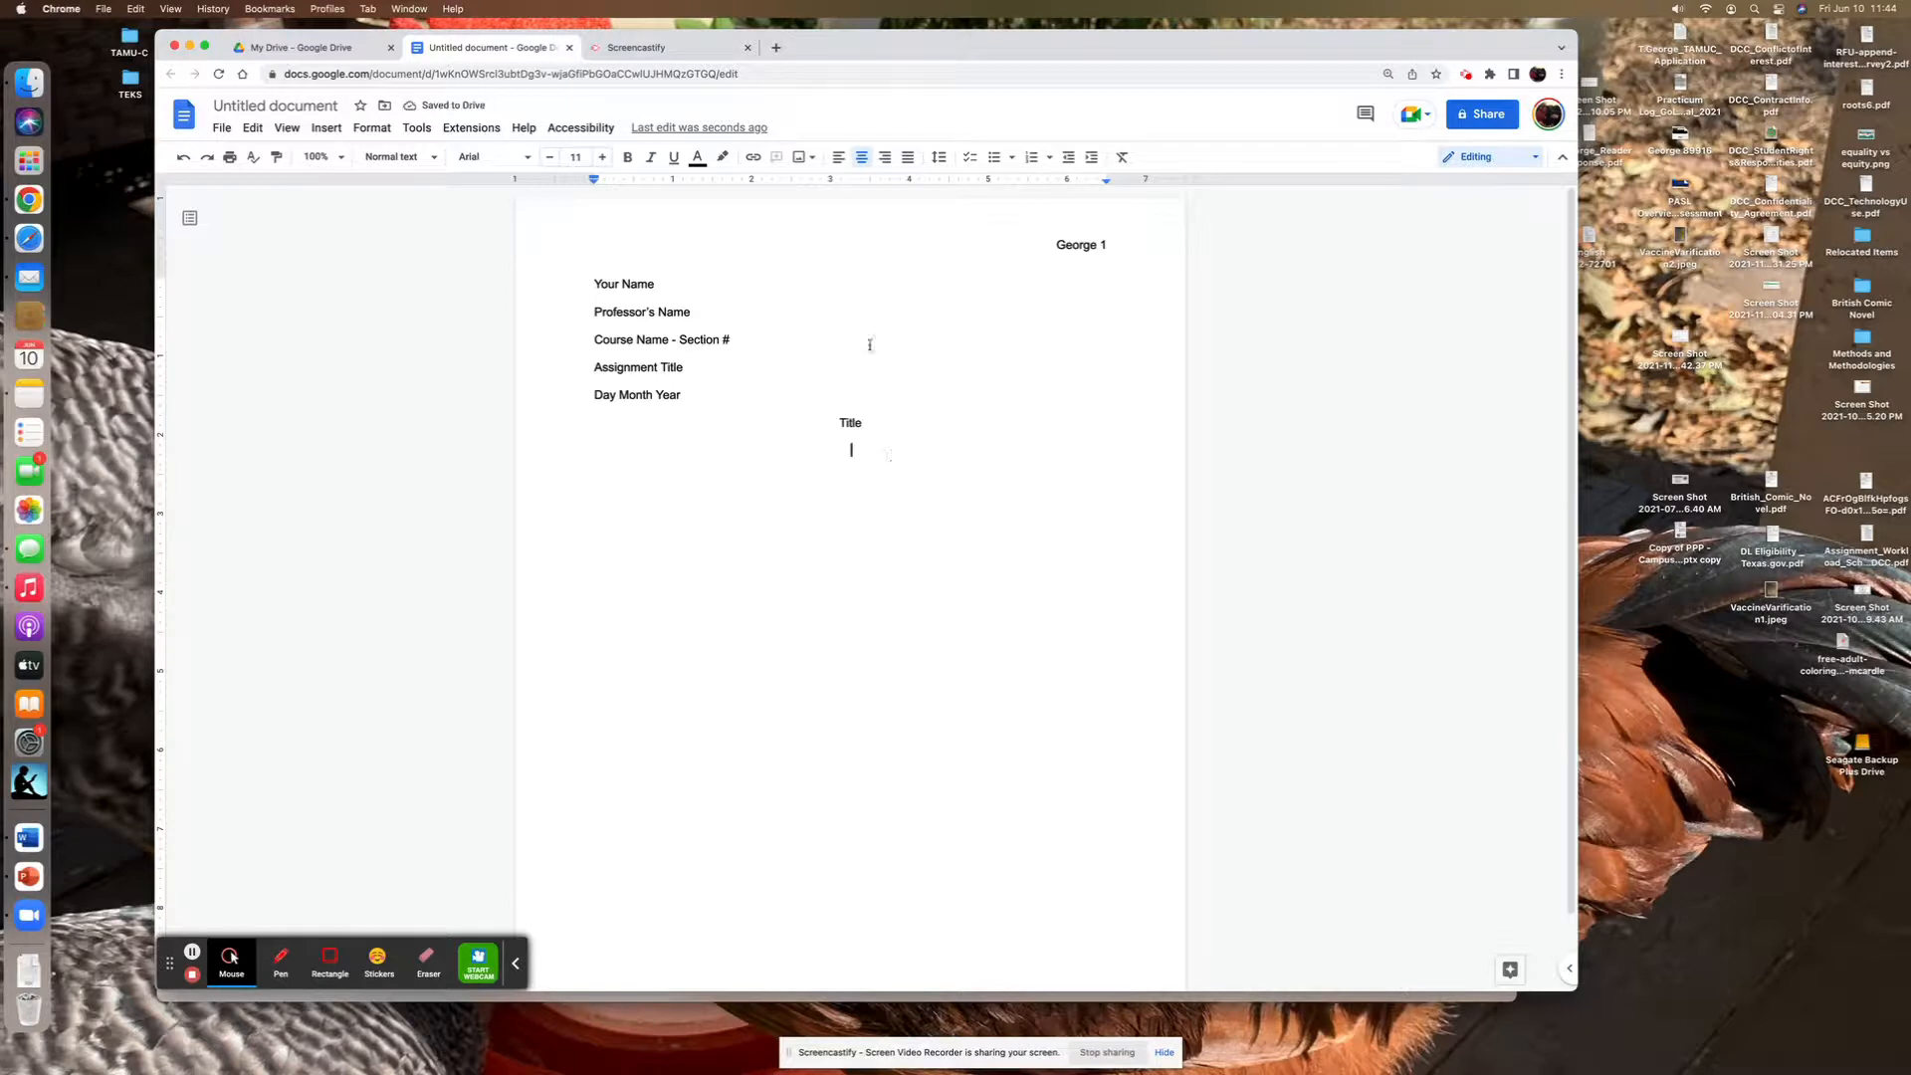
pyautogui.click(838, 159)
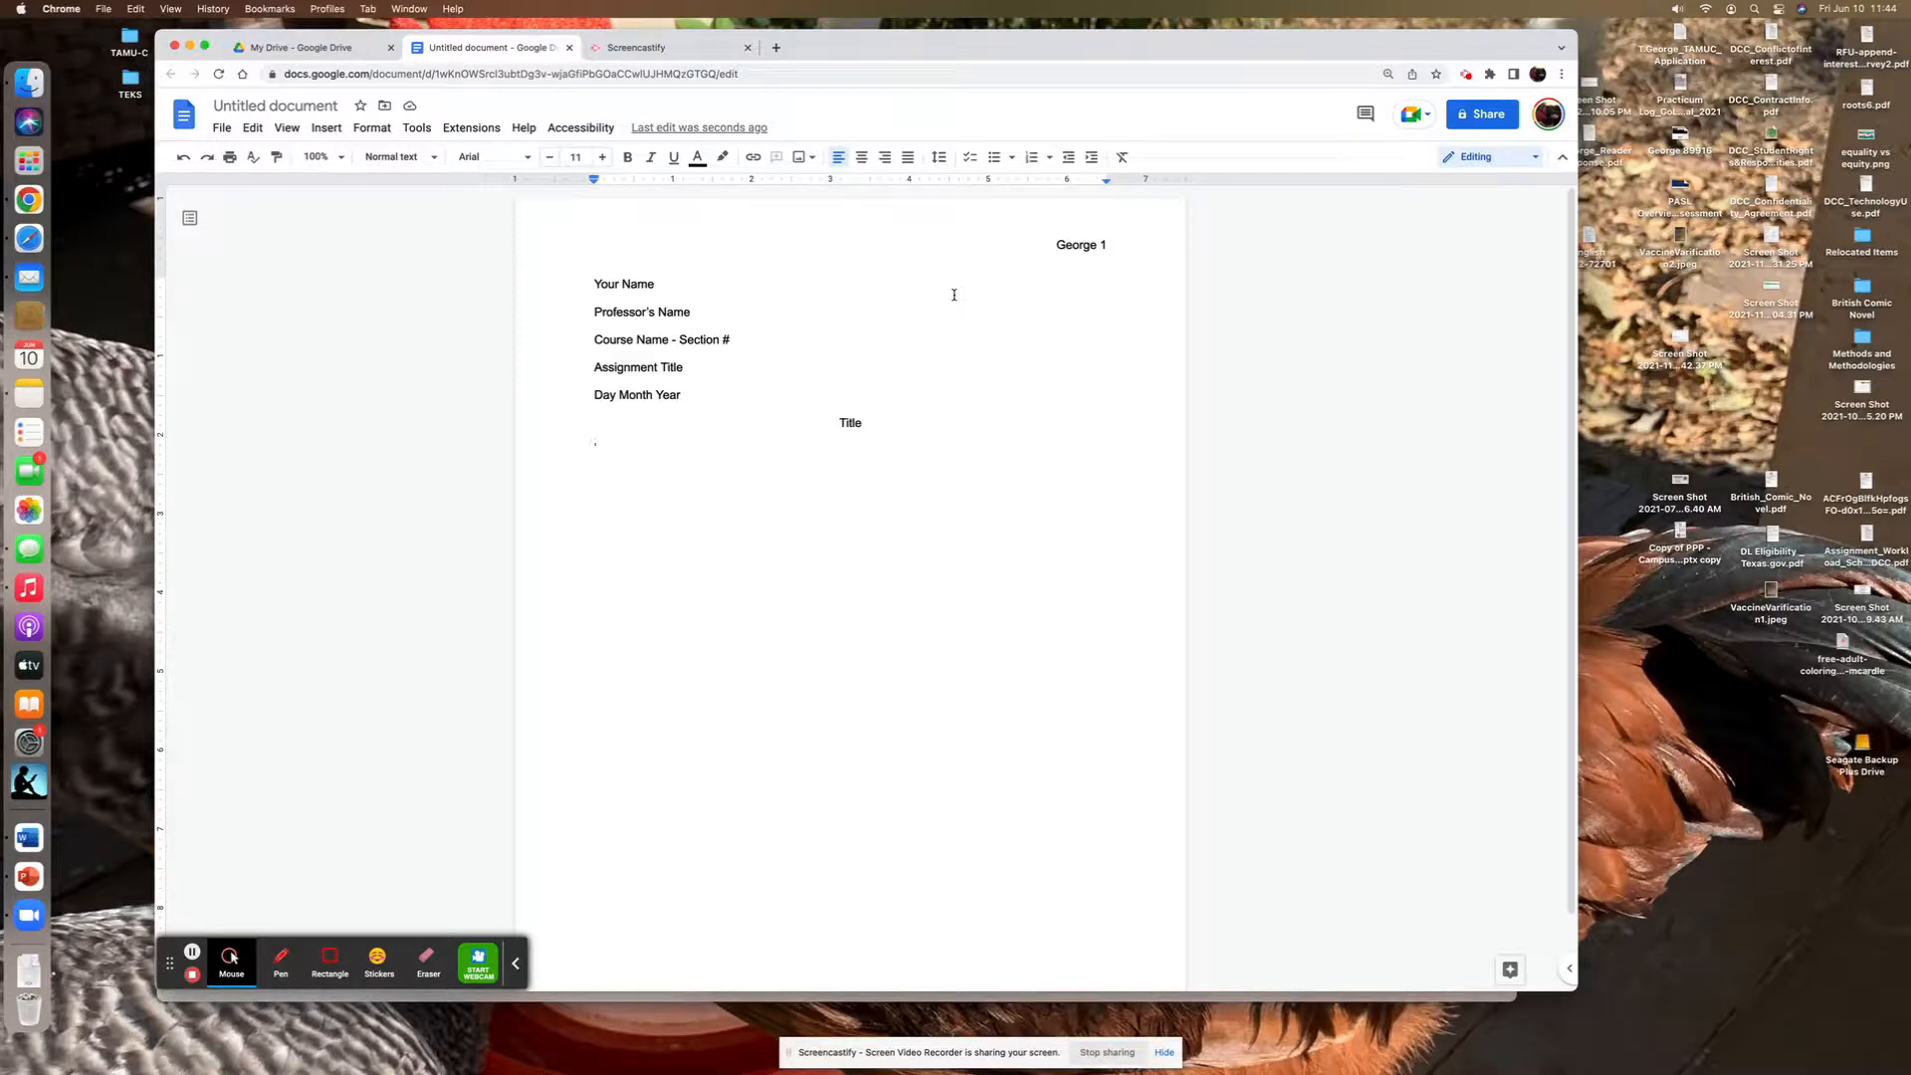
# - Check the margins of the whole document in the page setup
pyautogui.click(387, 134)
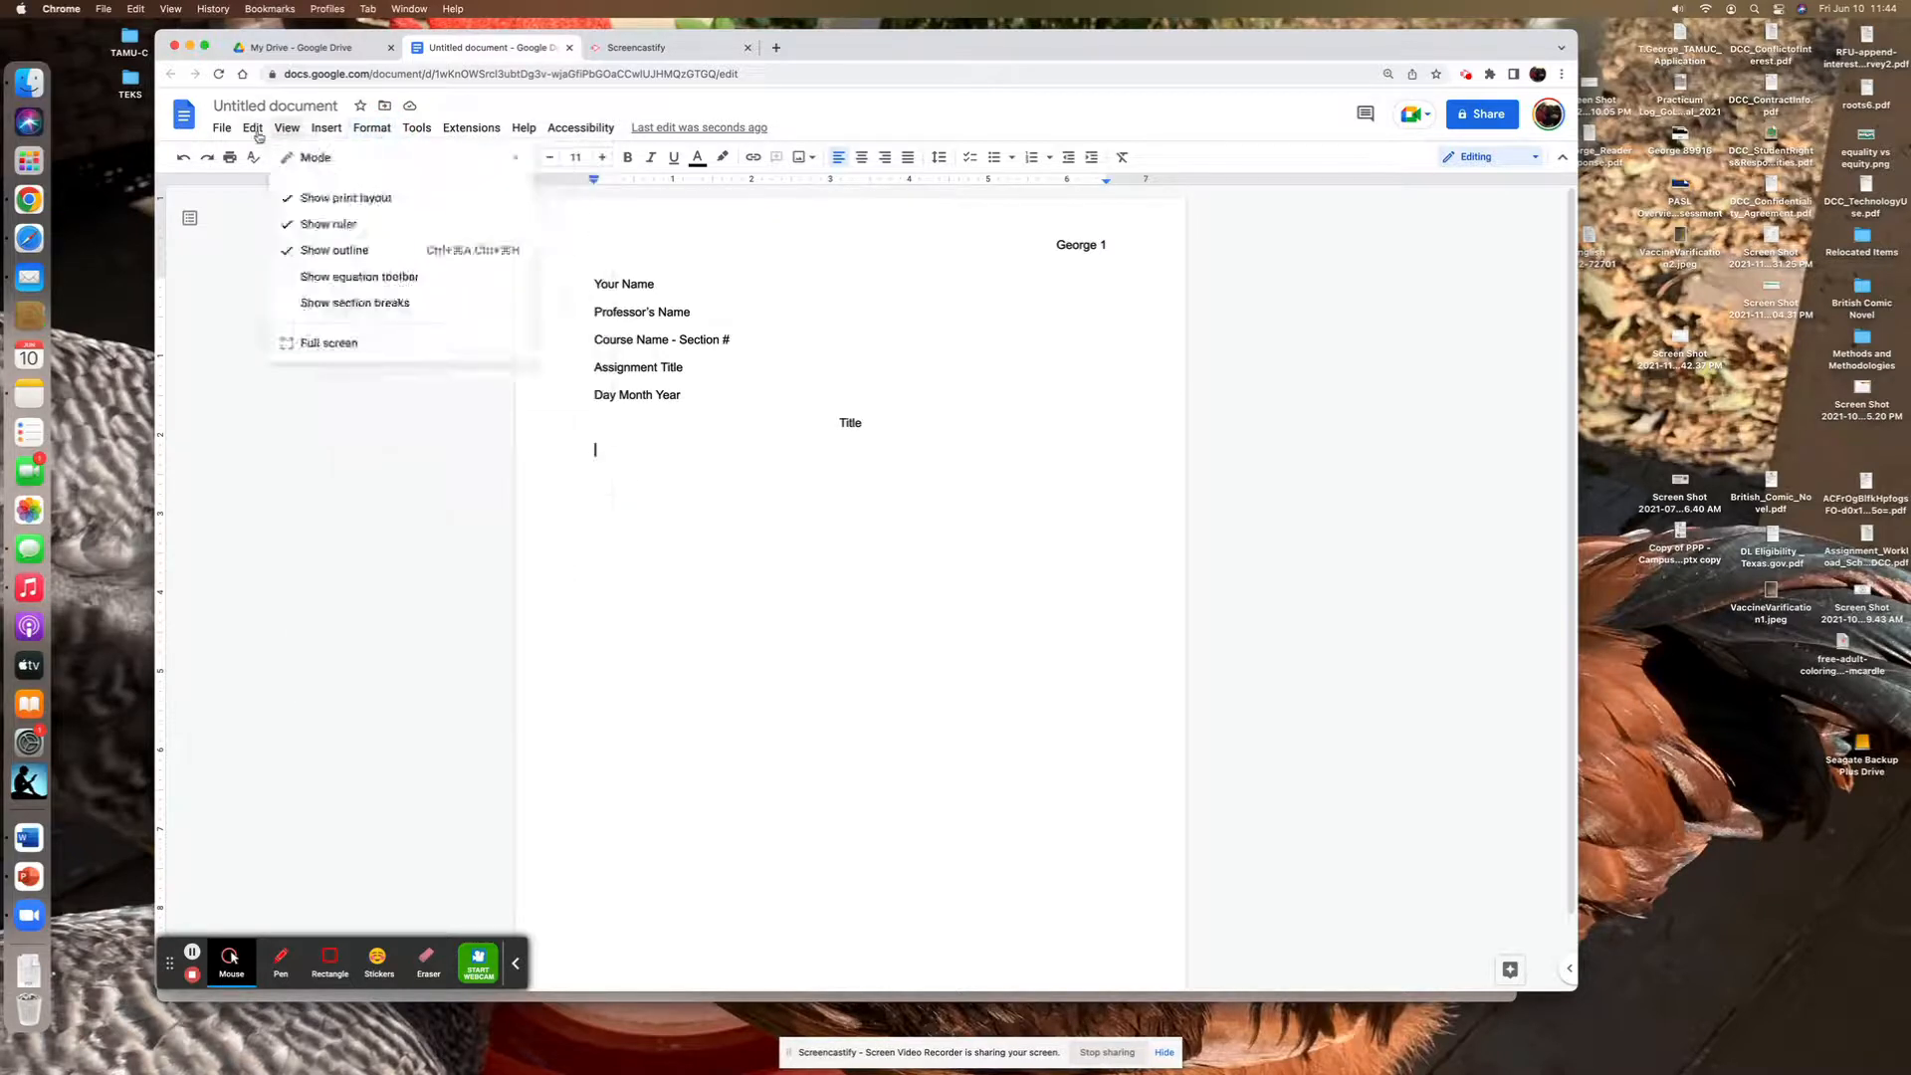
pyautogui.moveTo(221, 132)
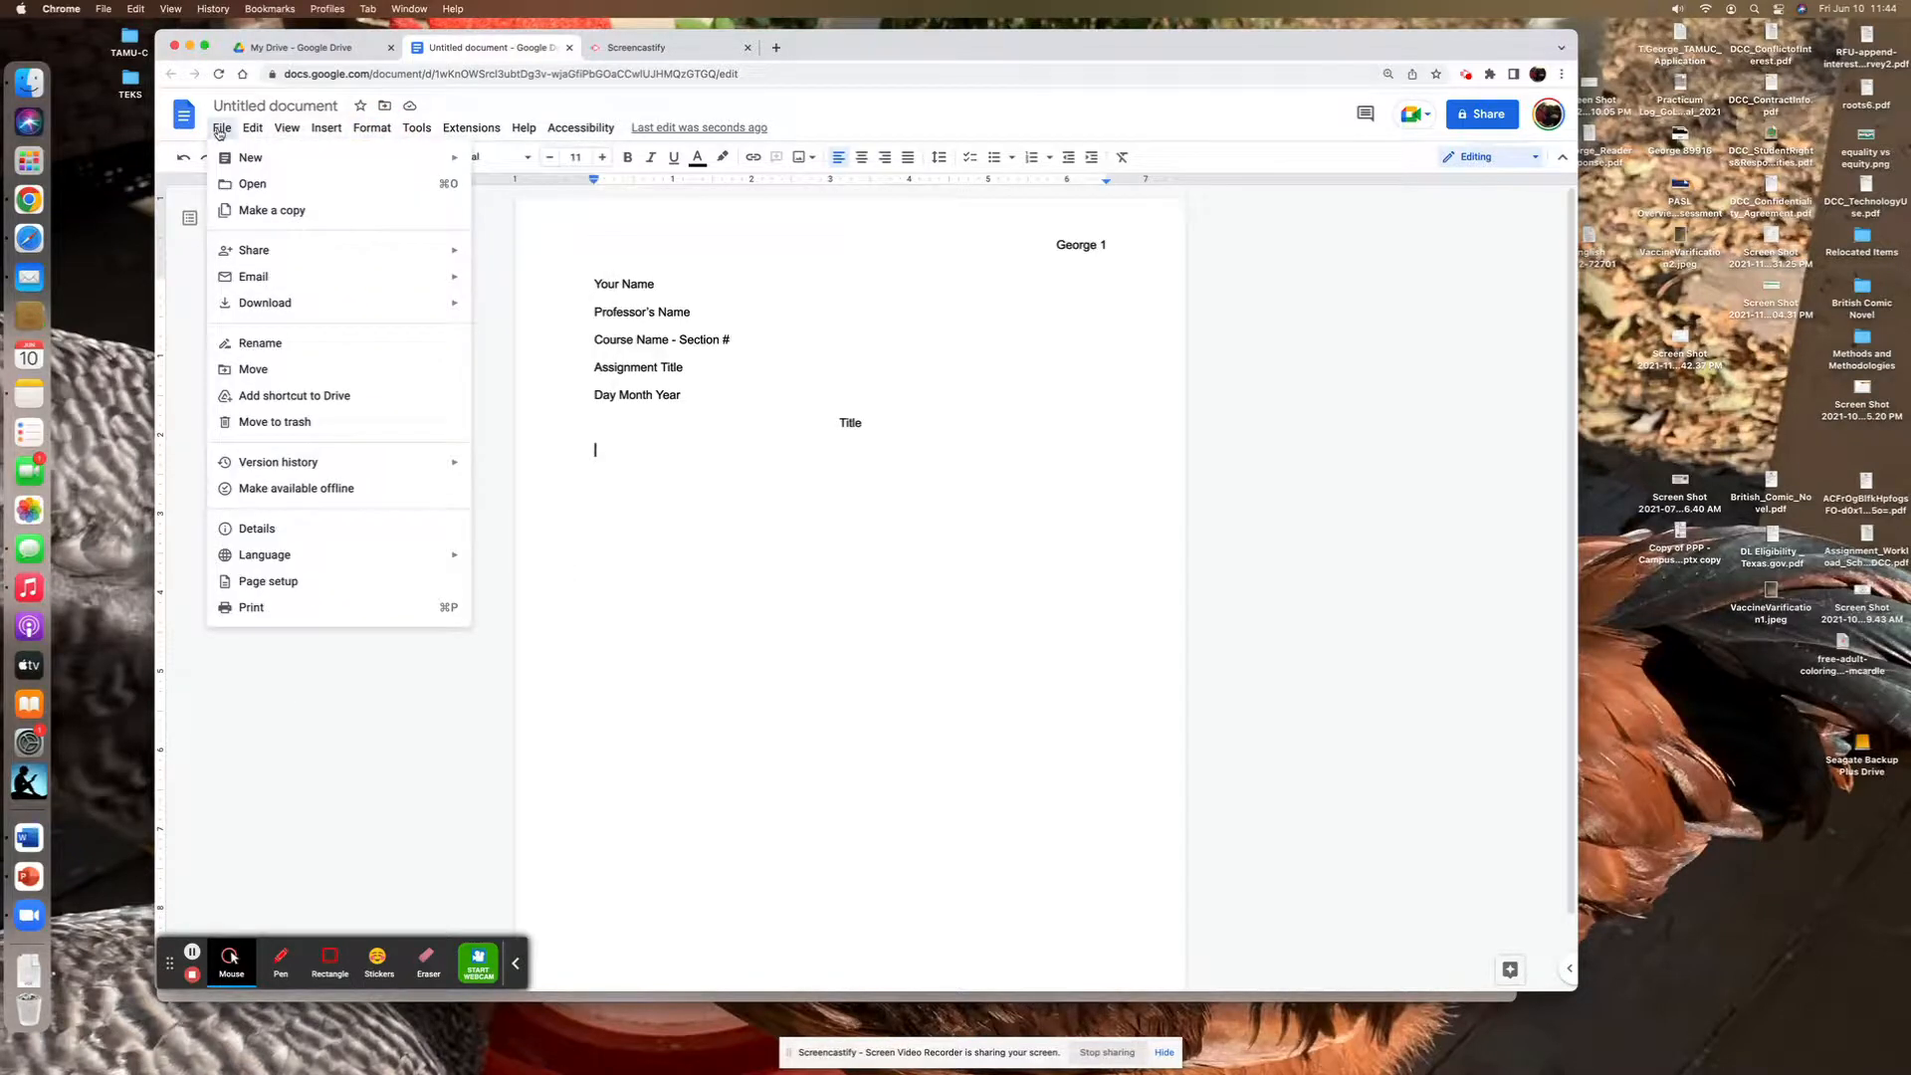
pyautogui.click(264, 582)
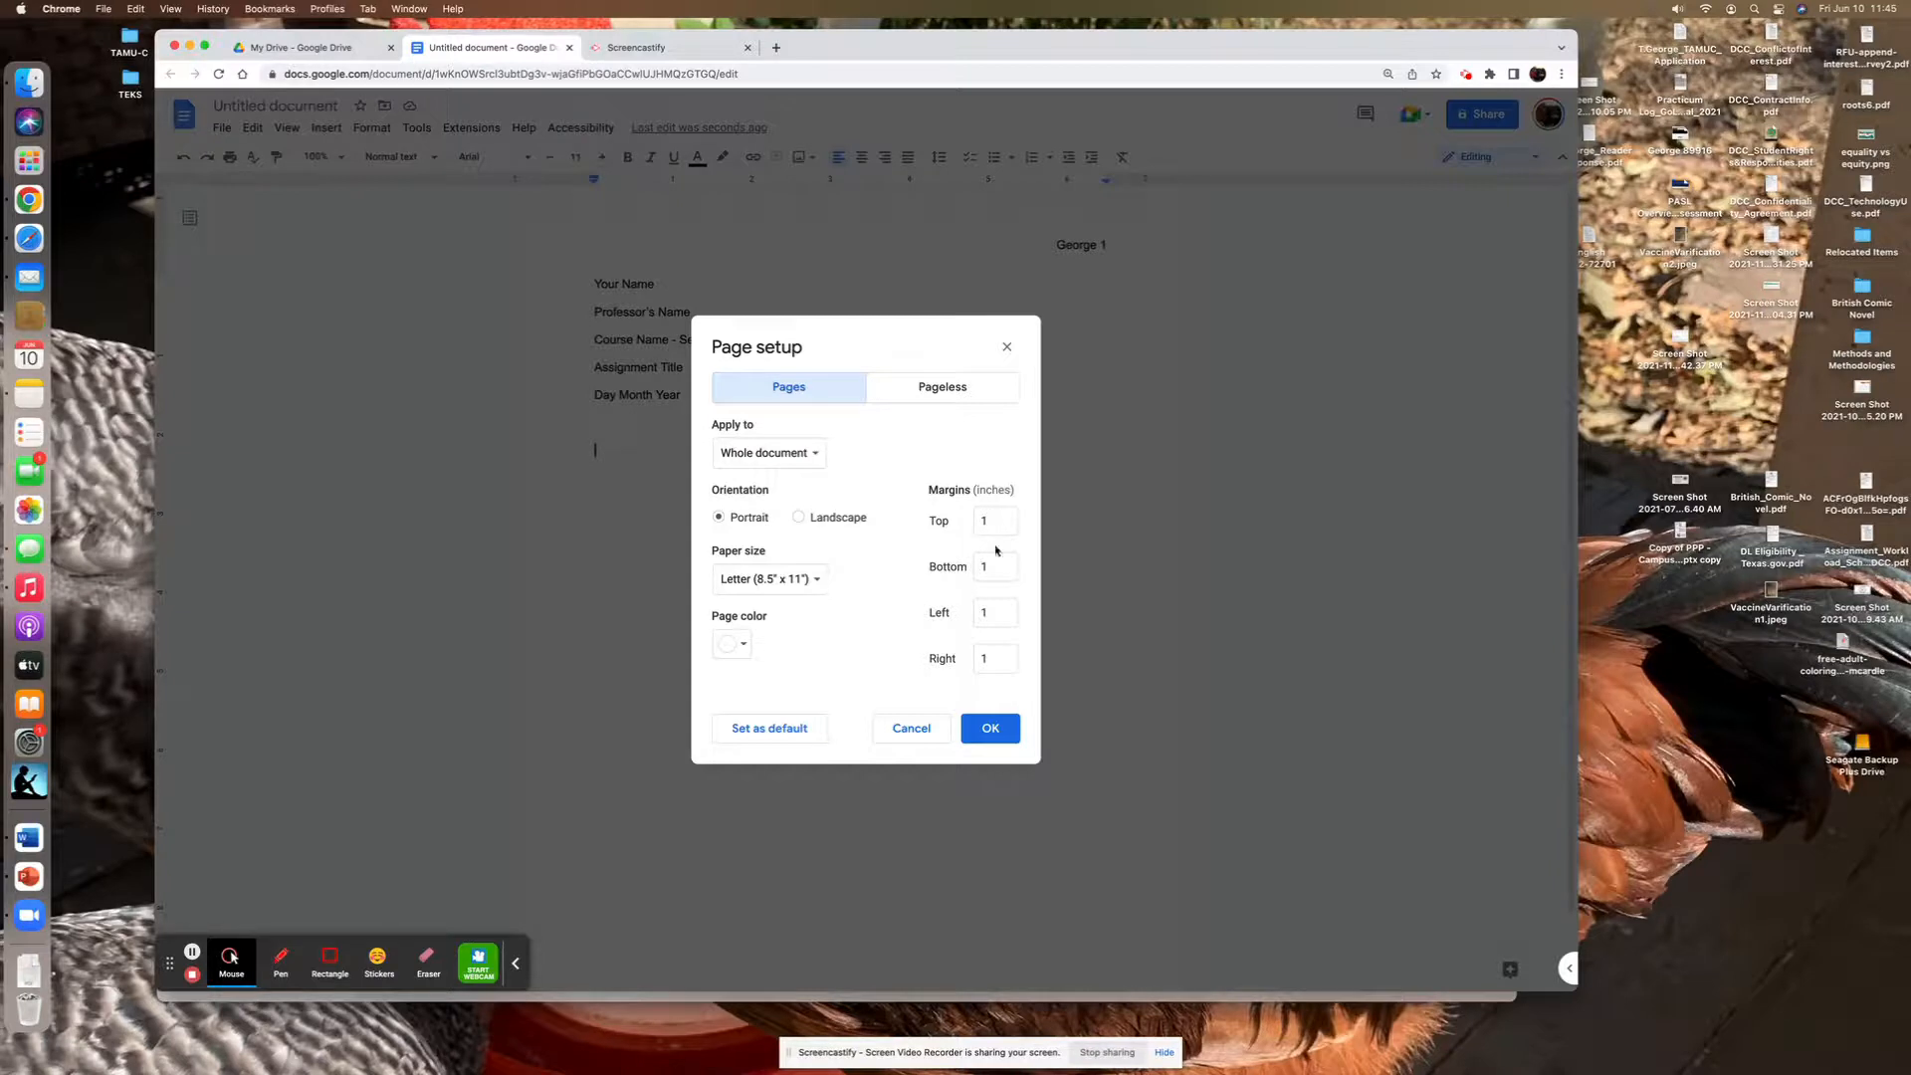
pyautogui.click(996, 732)
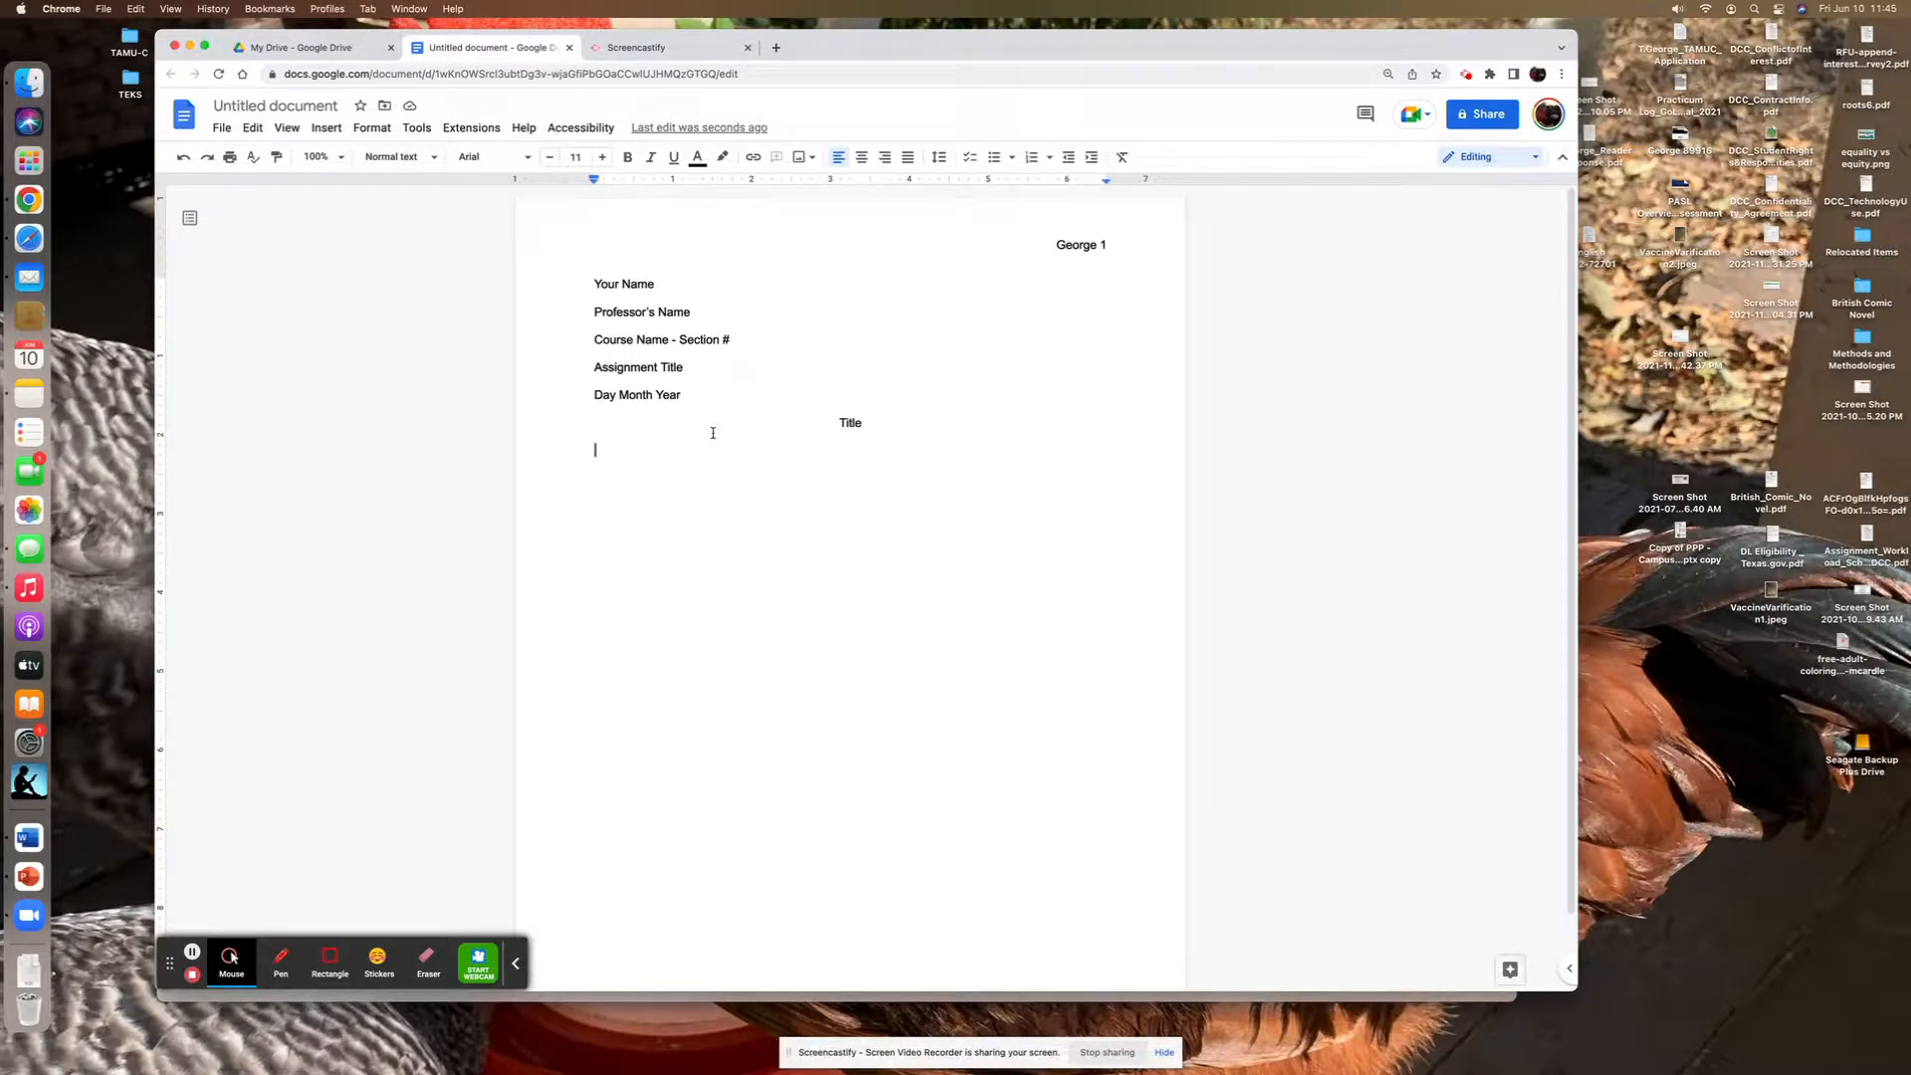
# - Indent the first body paragraph and enter "Begin typing your essay."
pyautogui.press('Tab')
pyautogui.write('Begin typing ypour')
pyautogui.press('BackSpace')
pyautogui.press('BackSpace')
pyautogui.press('BackSpace')
pyautogui.press('BackSpace')
pyautogui.press('BackSpace')
pyautogui.write('our essay.')
# - Switch to Microsoft Word, create a blank document and enlarge its window
pyautogui.click(38, 834)
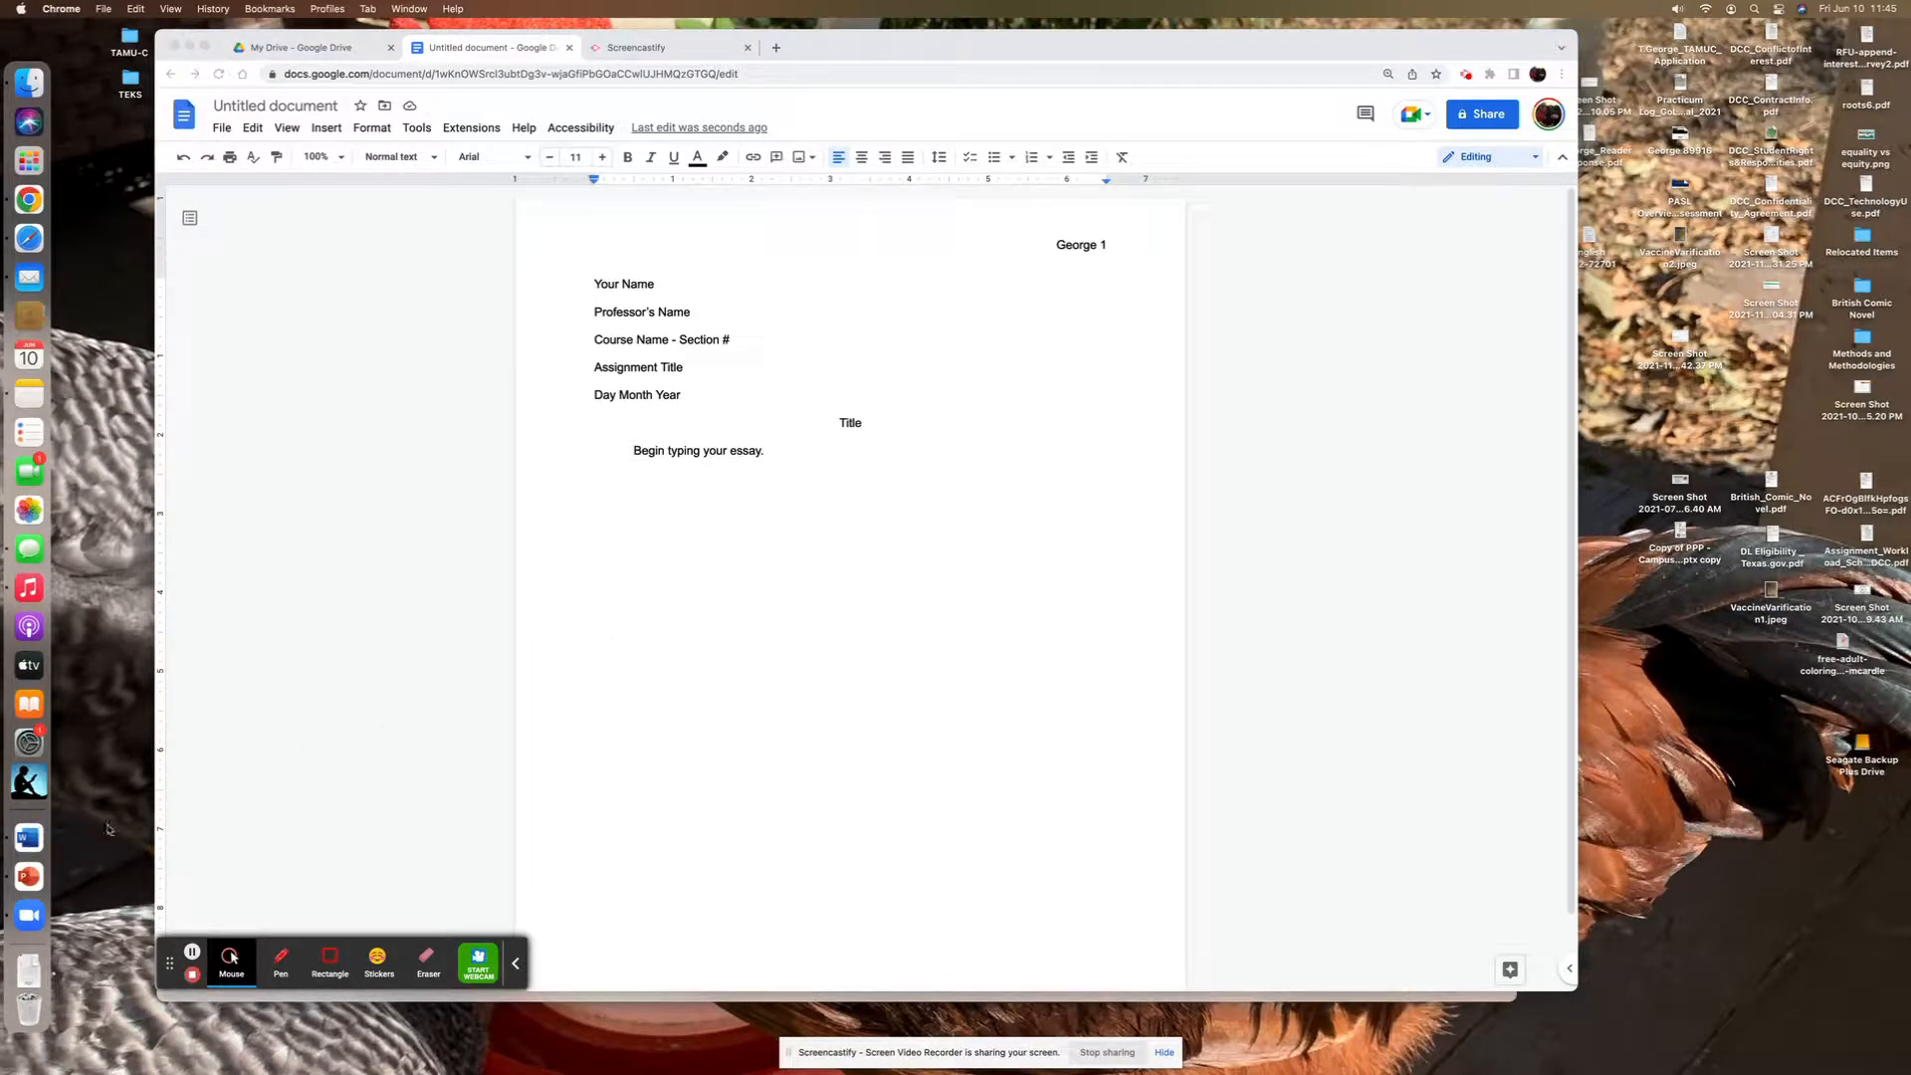
pyautogui.click(30, 839)
pyautogui.click(207, 47)
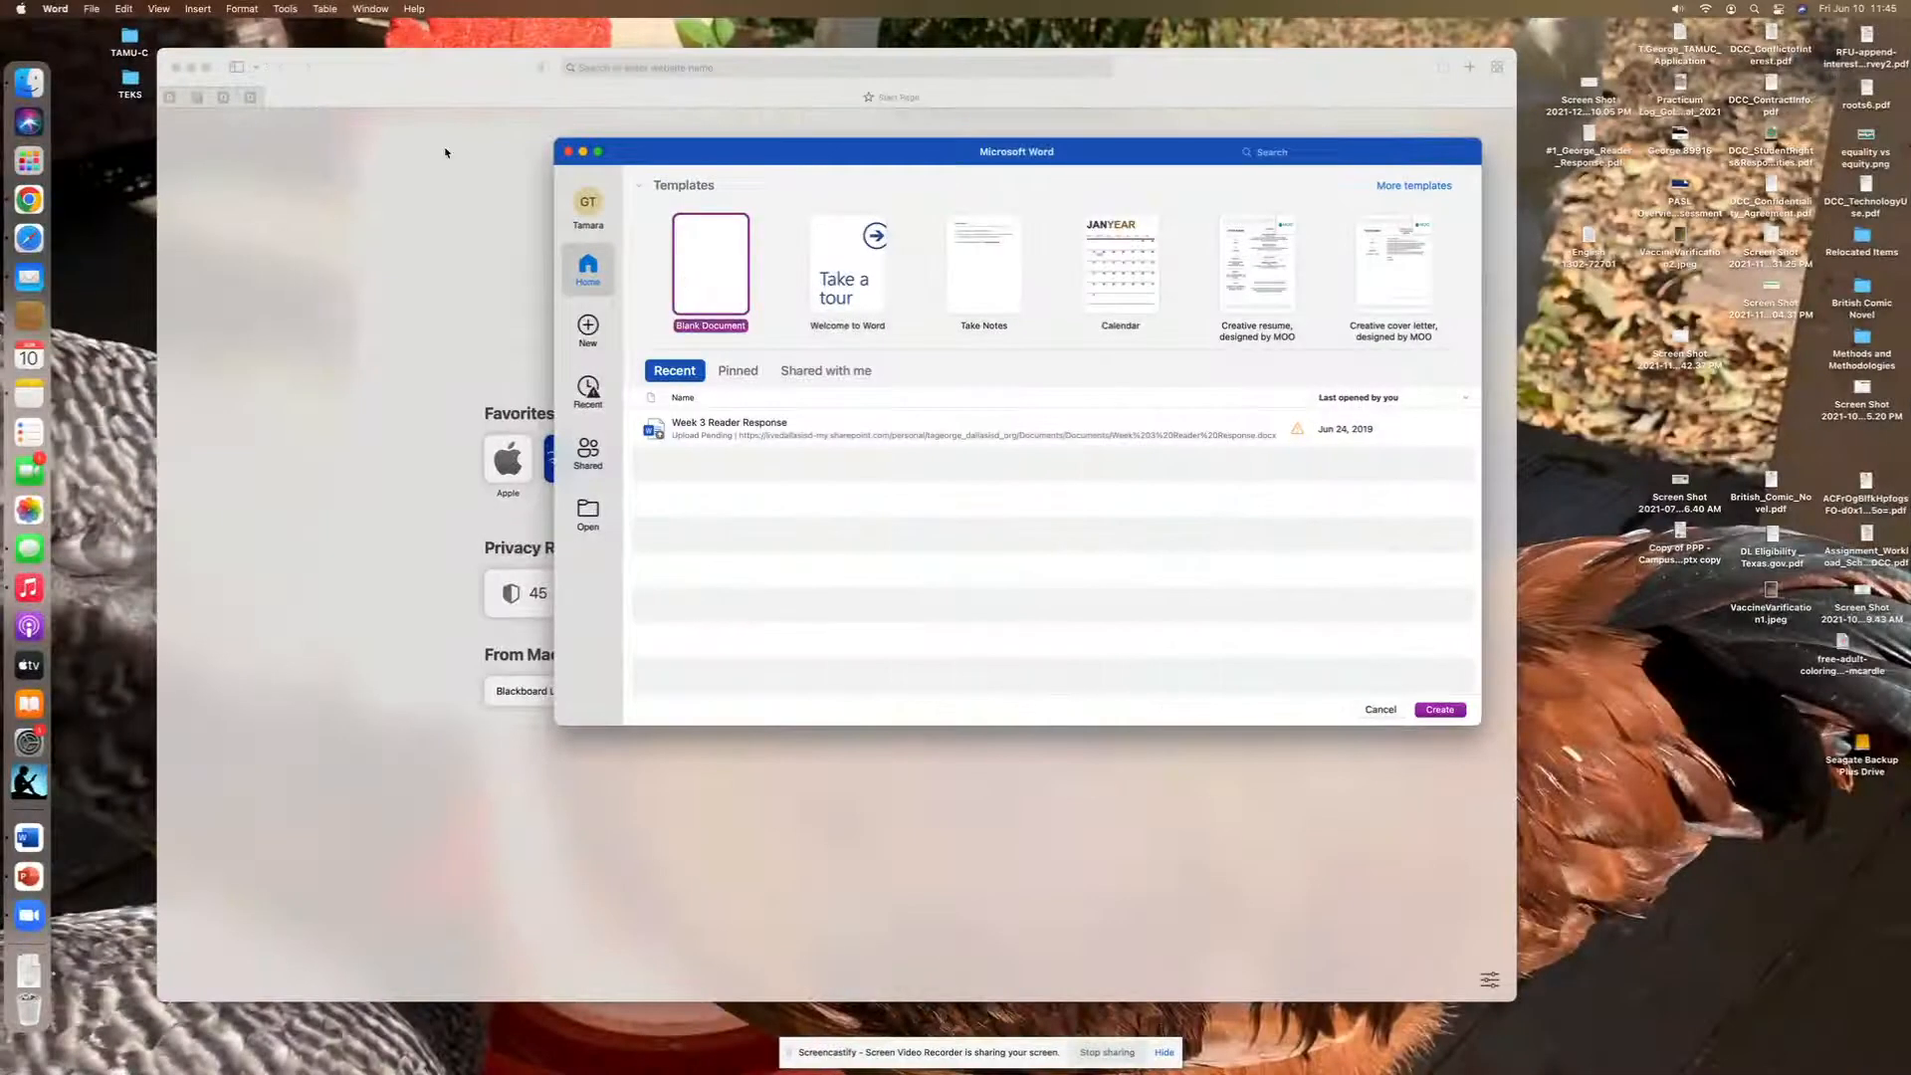
pyautogui.doubleClick(721, 268)
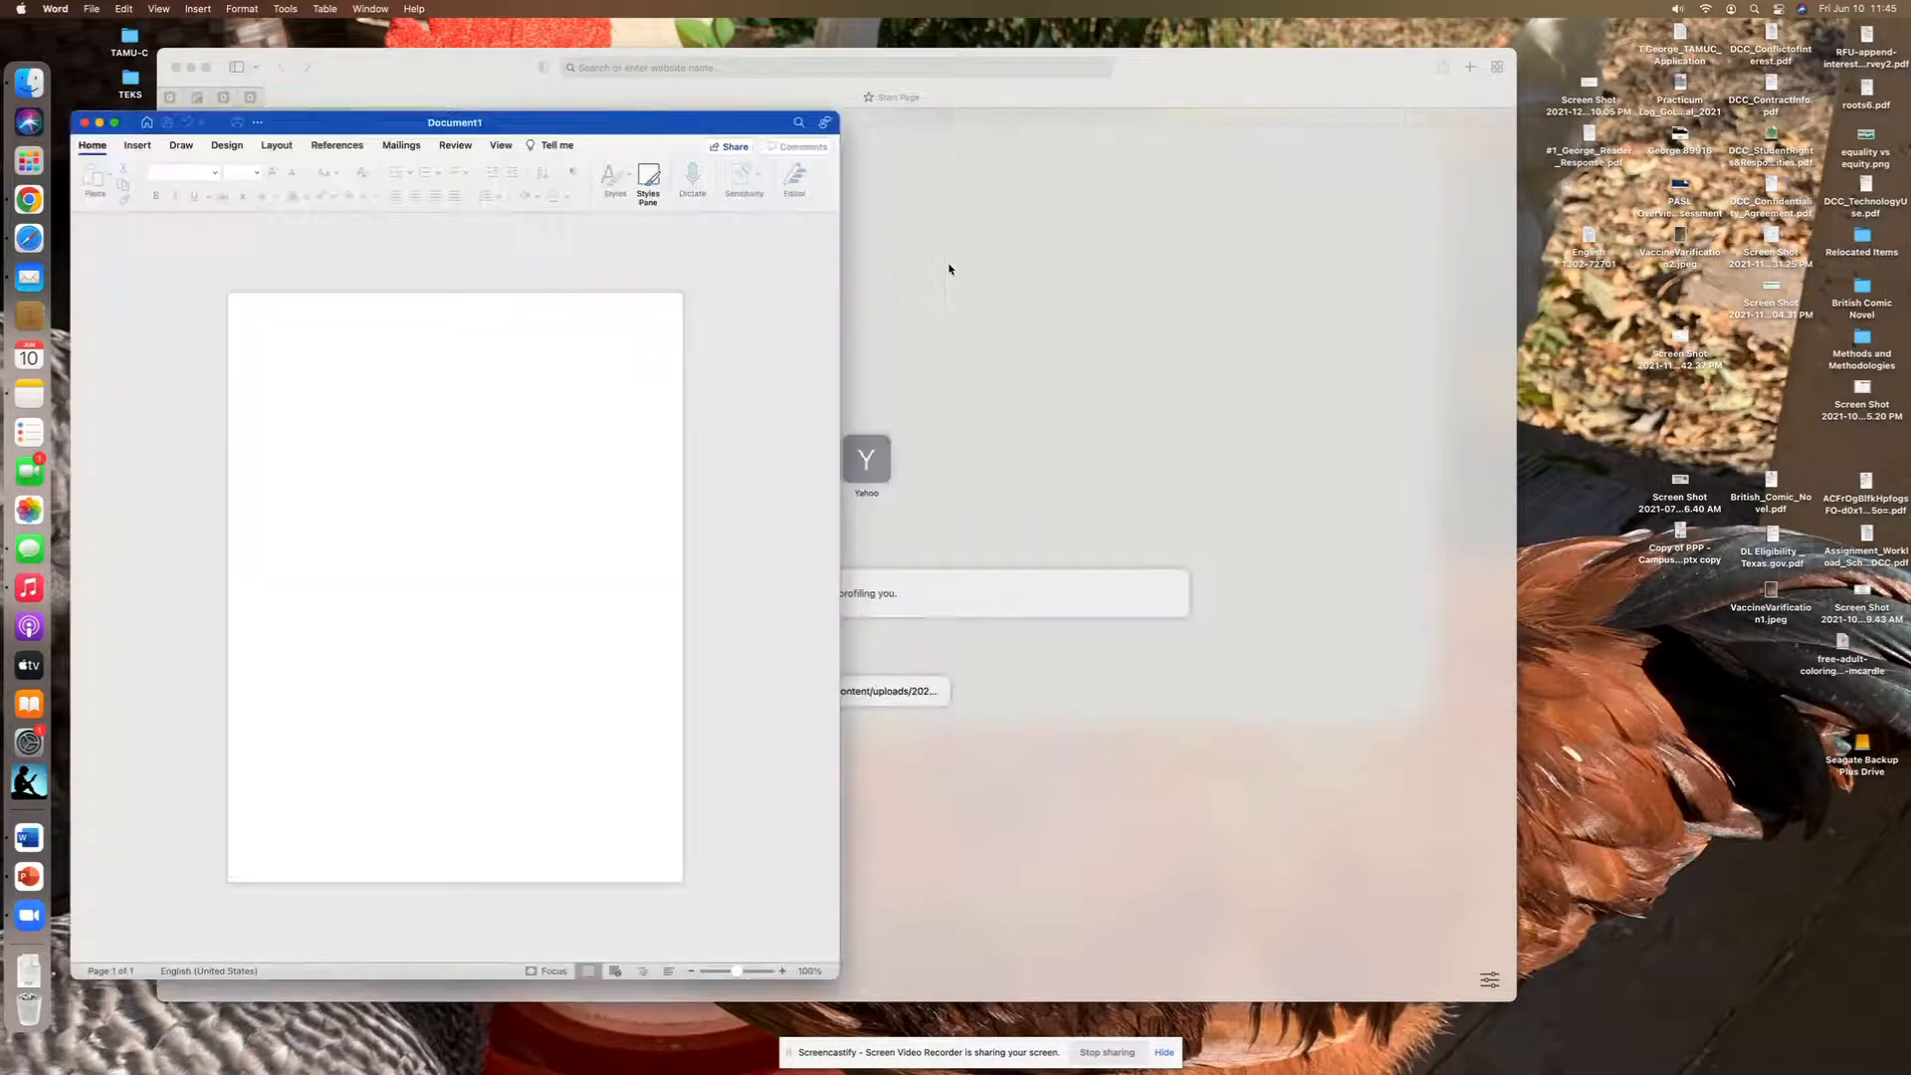
pyautogui.moveTo(660, 137); pyautogui.dragTo(1021, 84)
pyautogui.moveTo(1200, 232); pyautogui.dragTo(1502, 237)
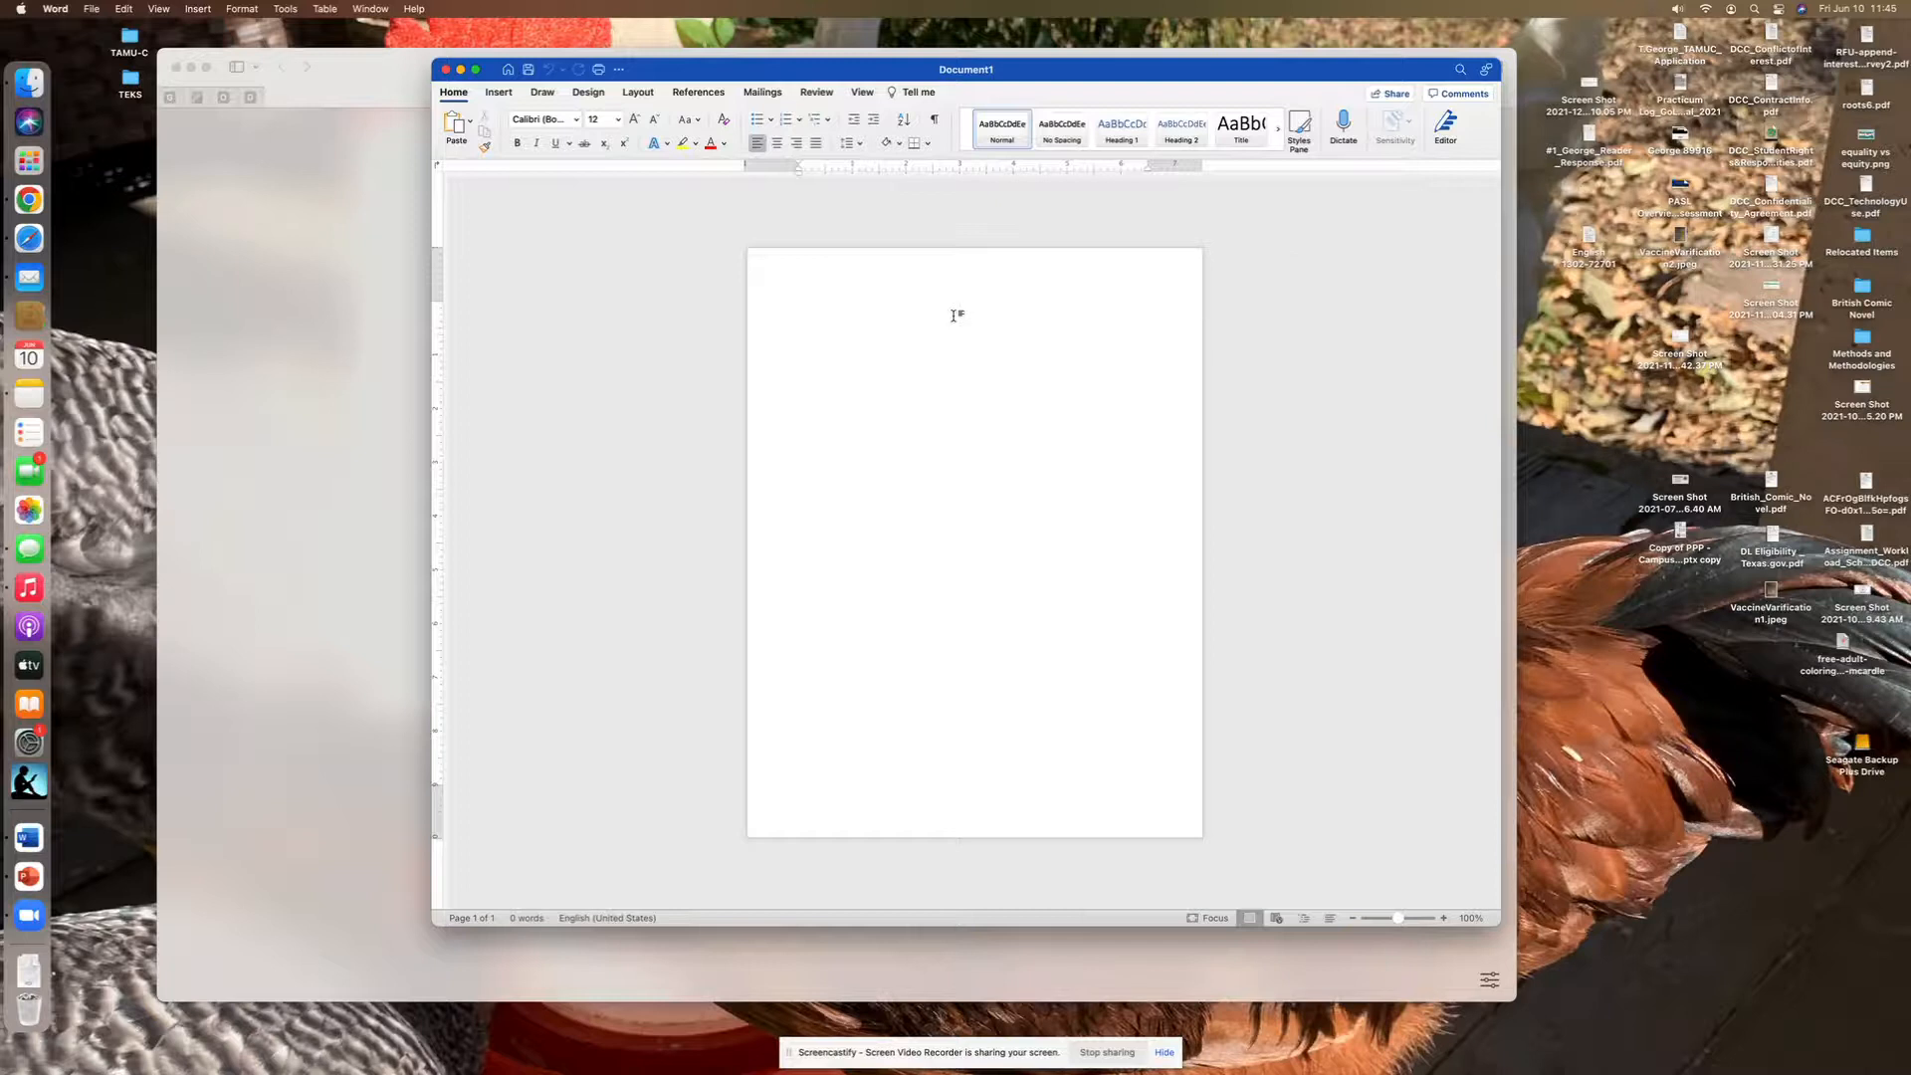
# - Set the line spacing to 2.0 and review the paragraph's indents and spacing options
pyautogui.click(861, 148)
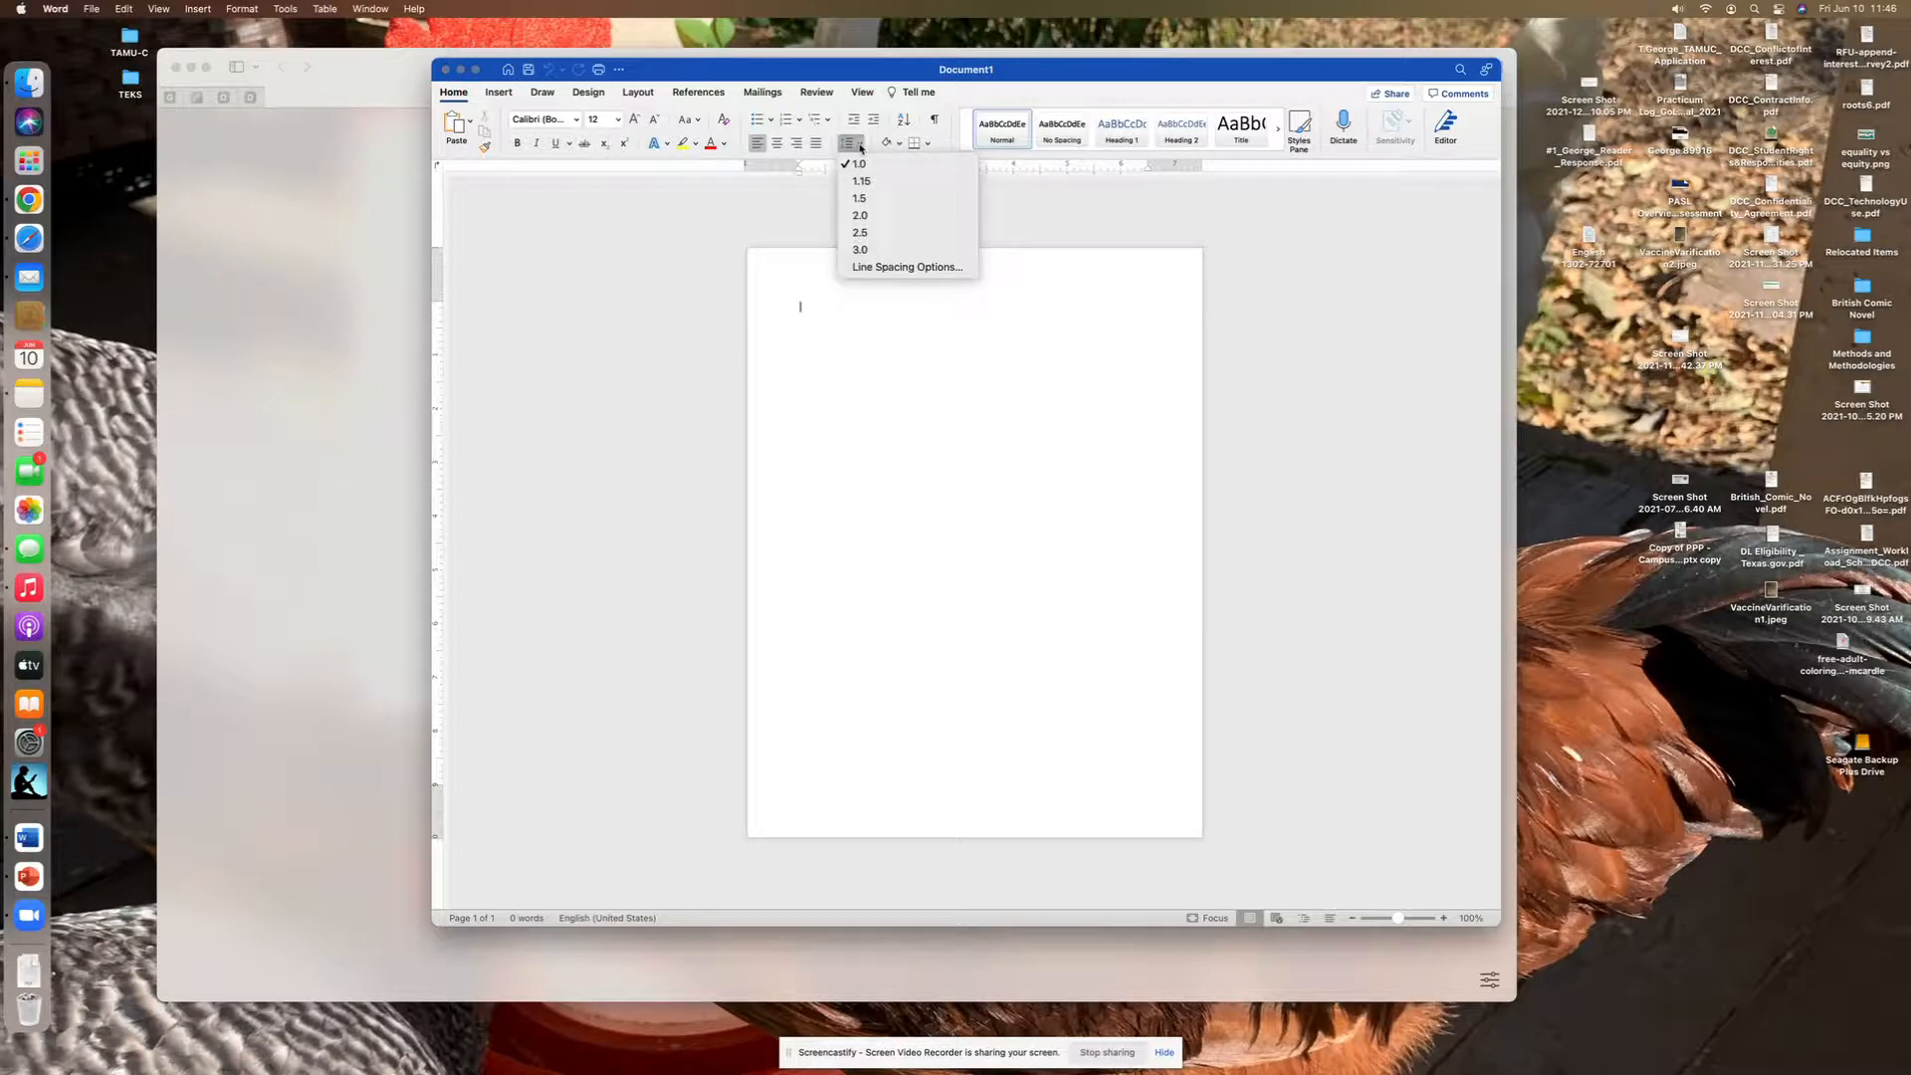
pyautogui.click(865, 217)
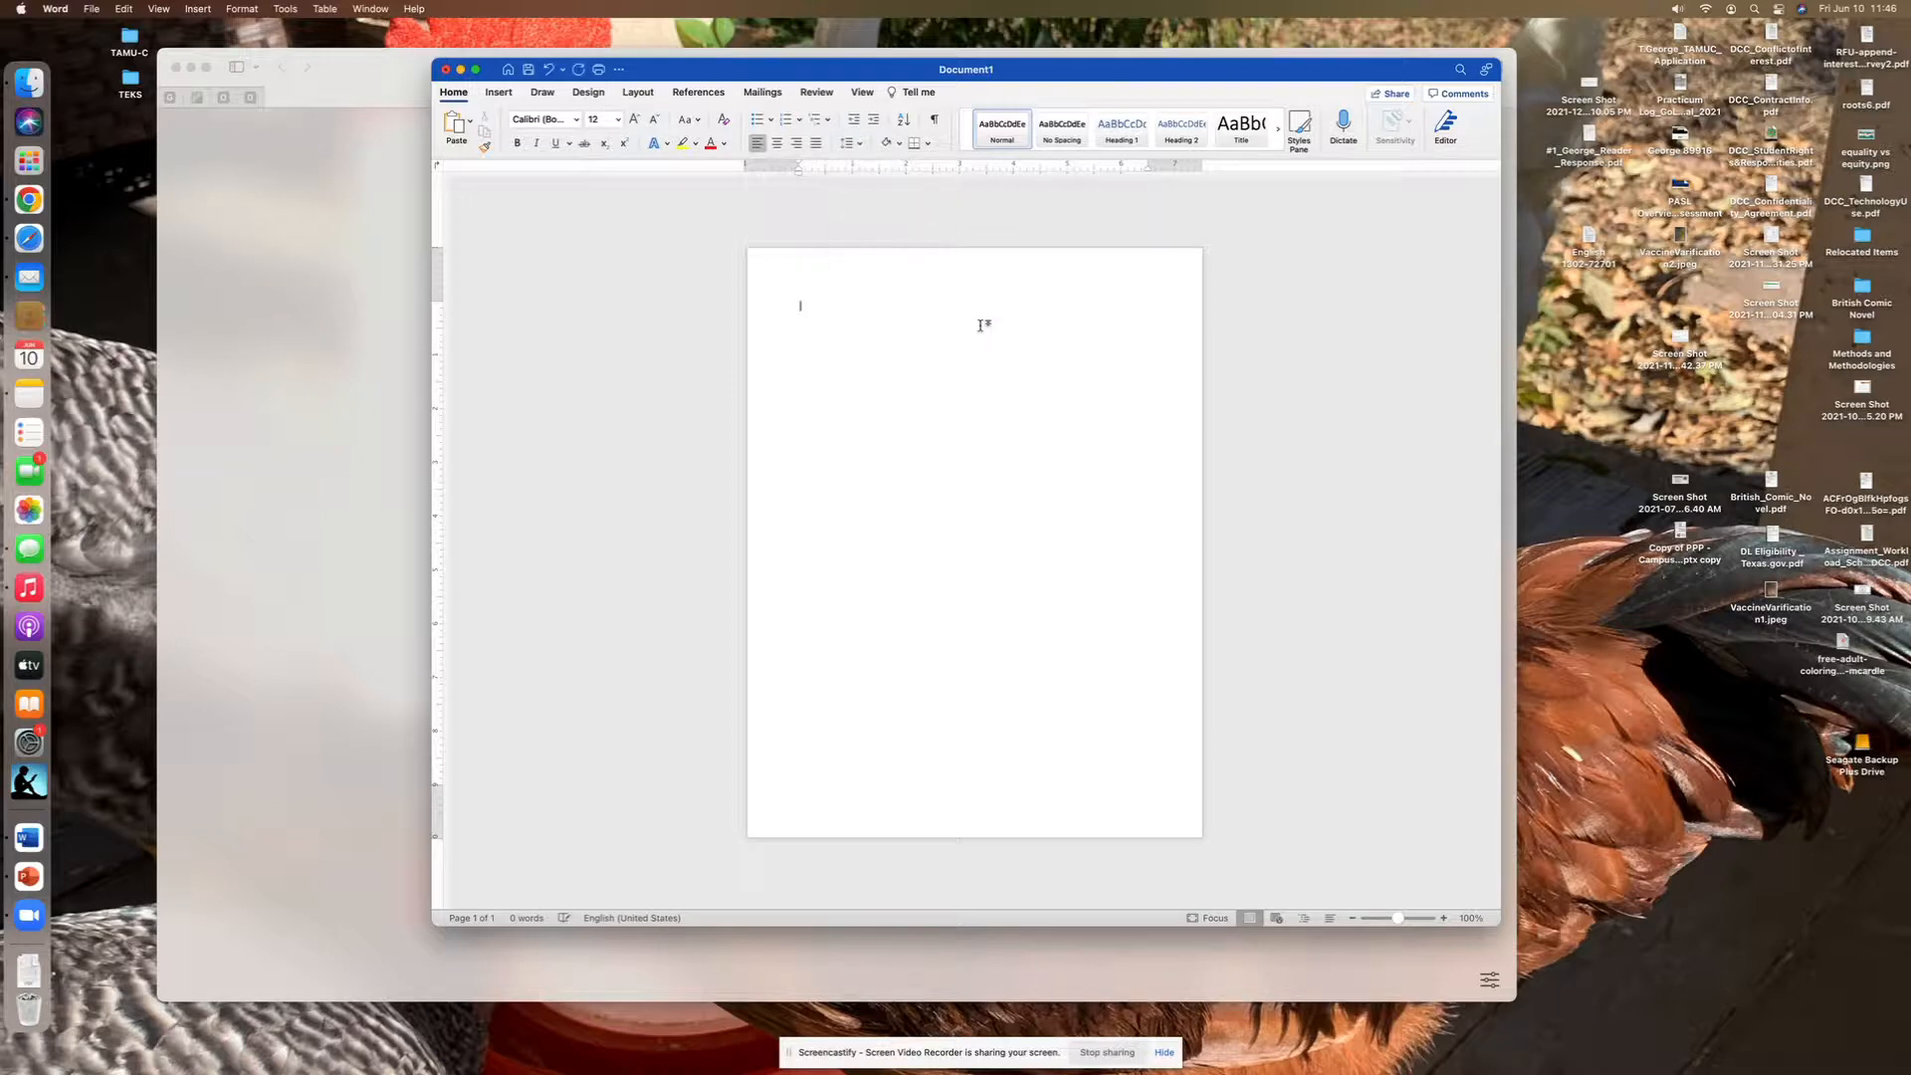
pyautogui.click(861, 149)
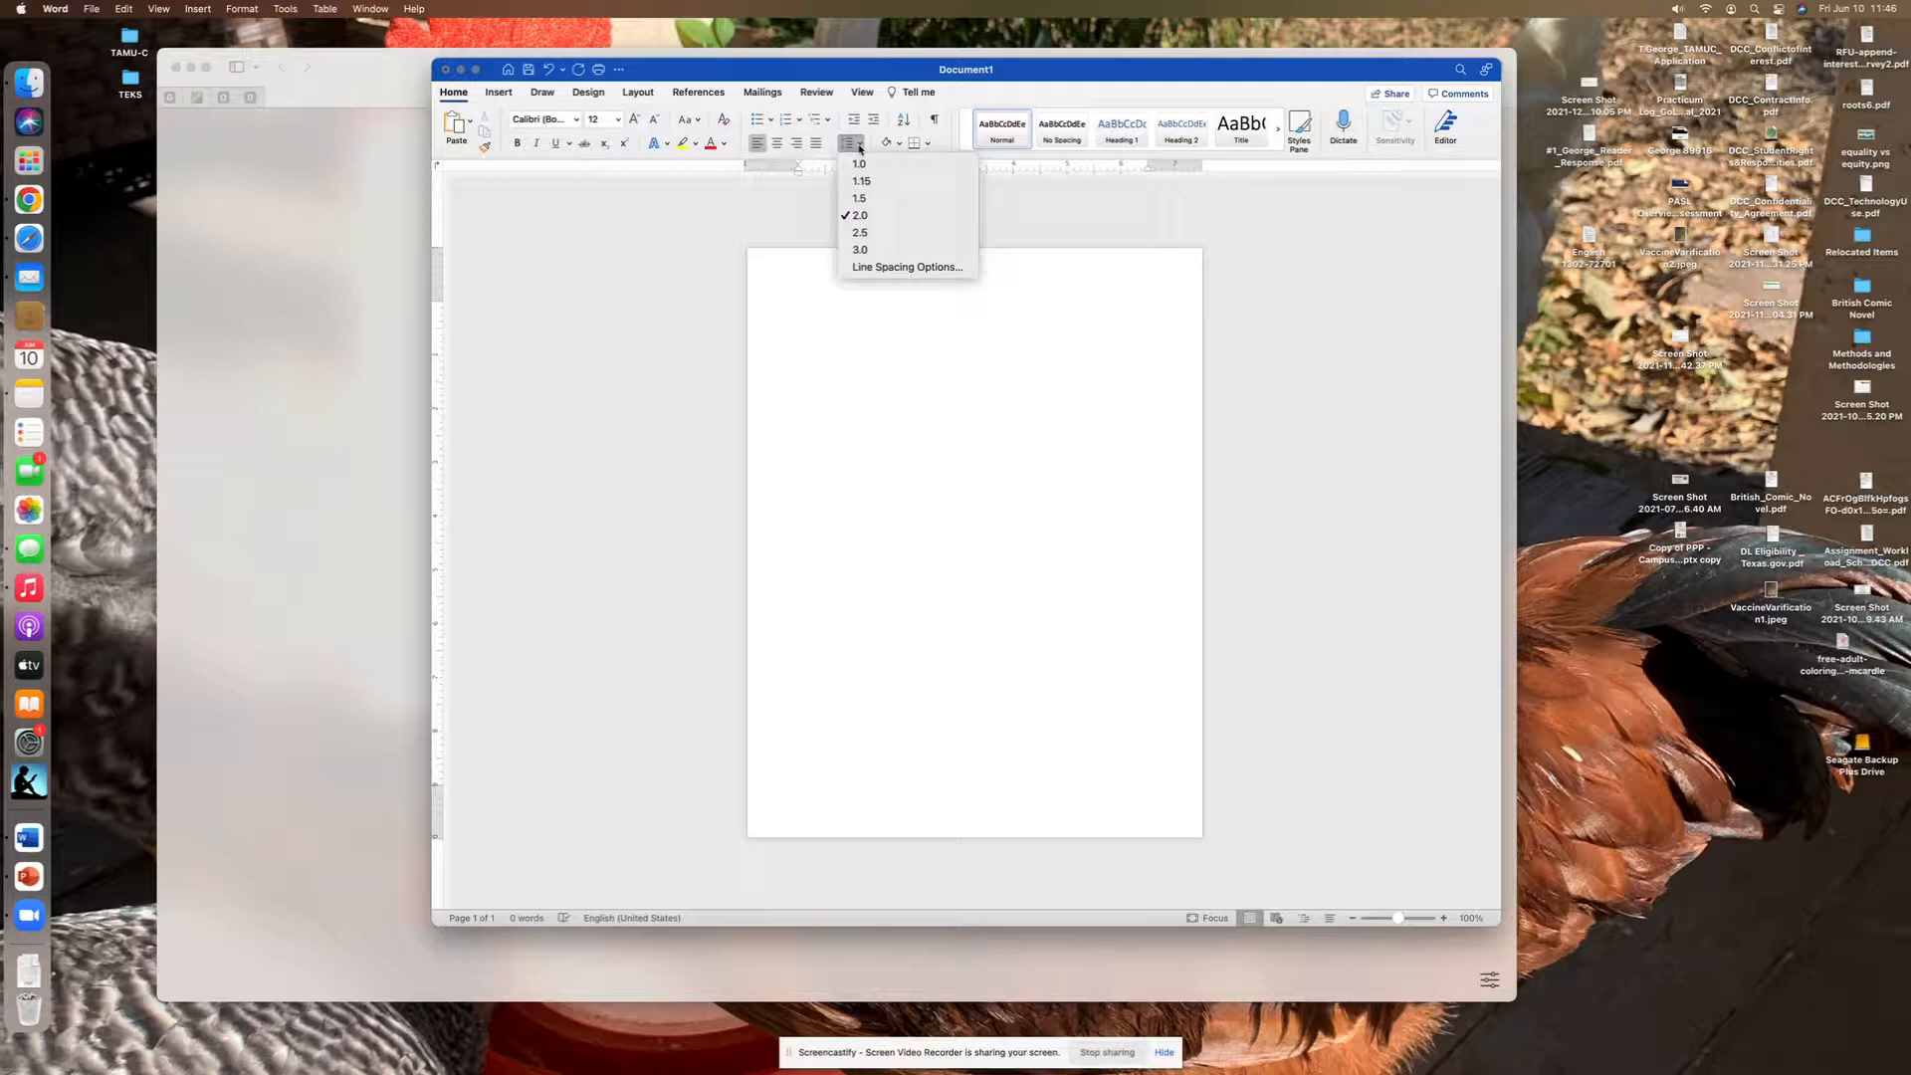
pyautogui.click(913, 267)
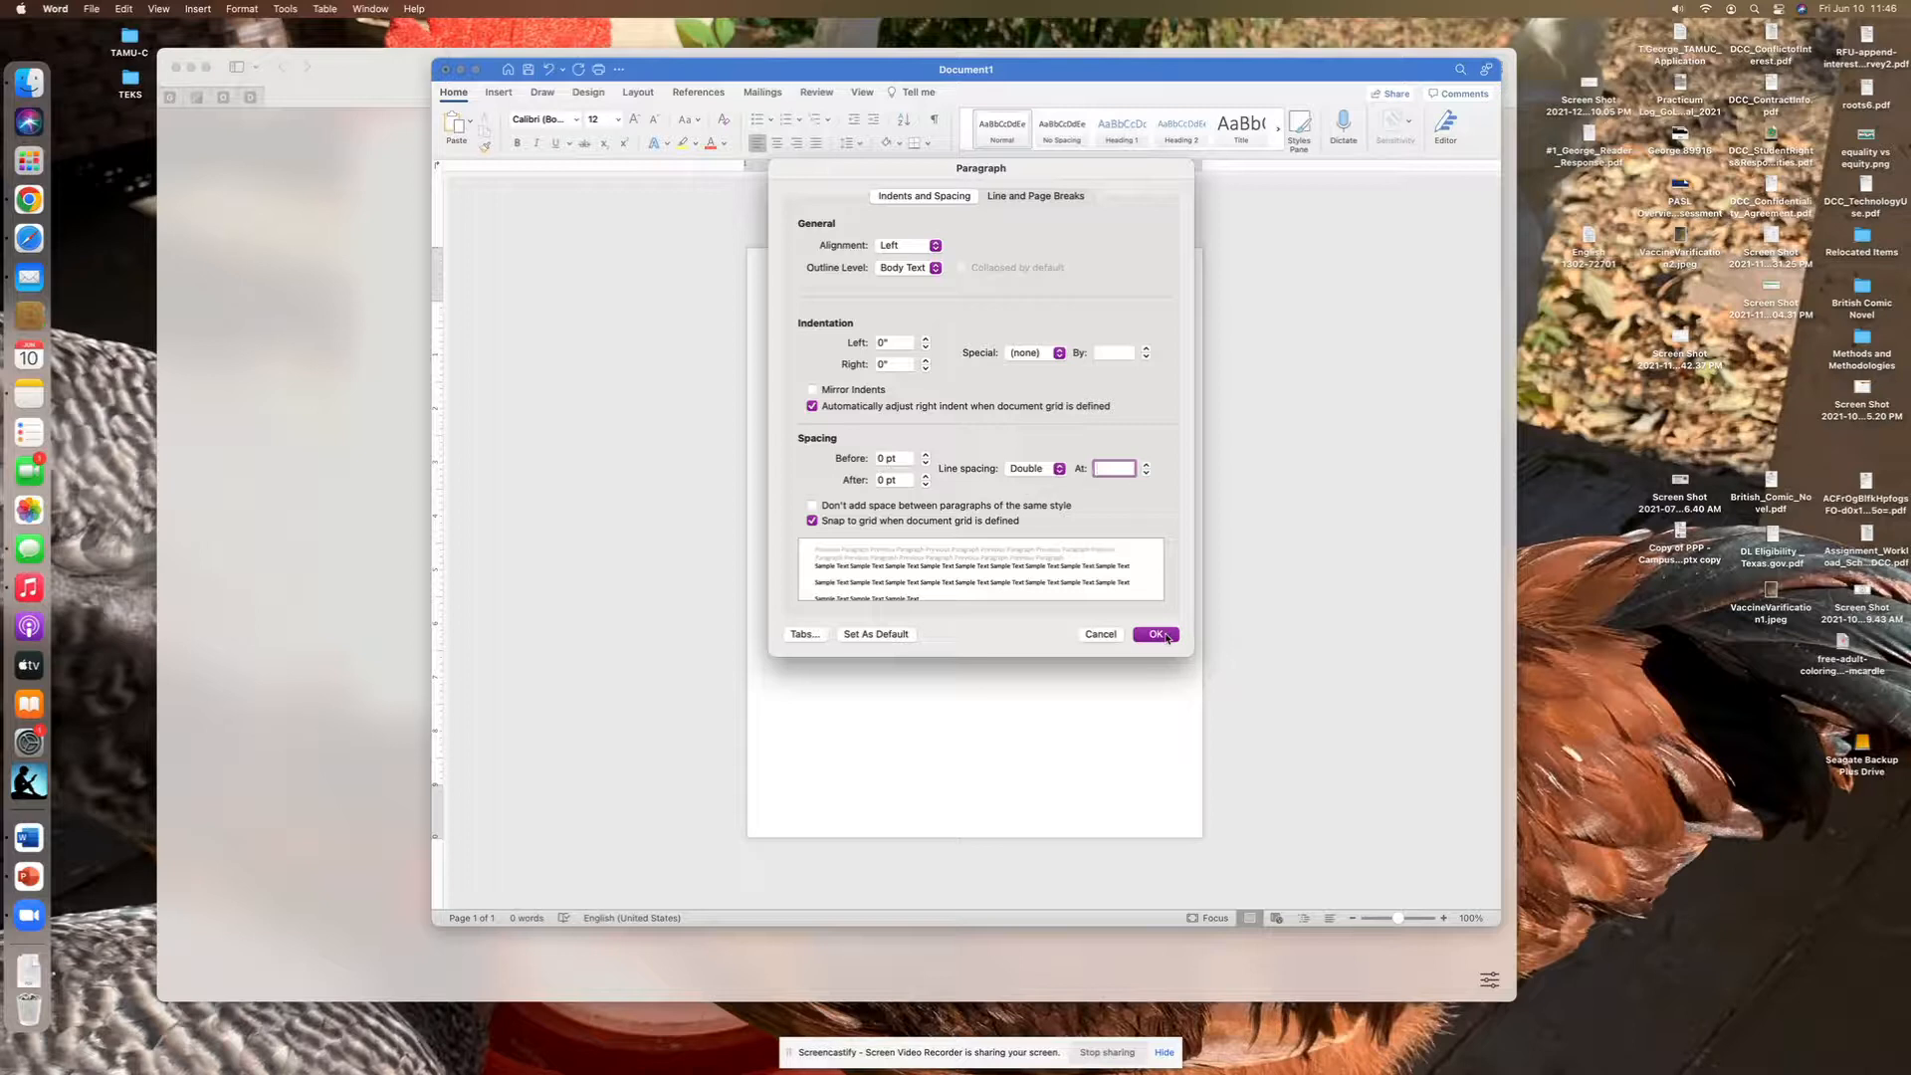
pyautogui.click(1157, 635)
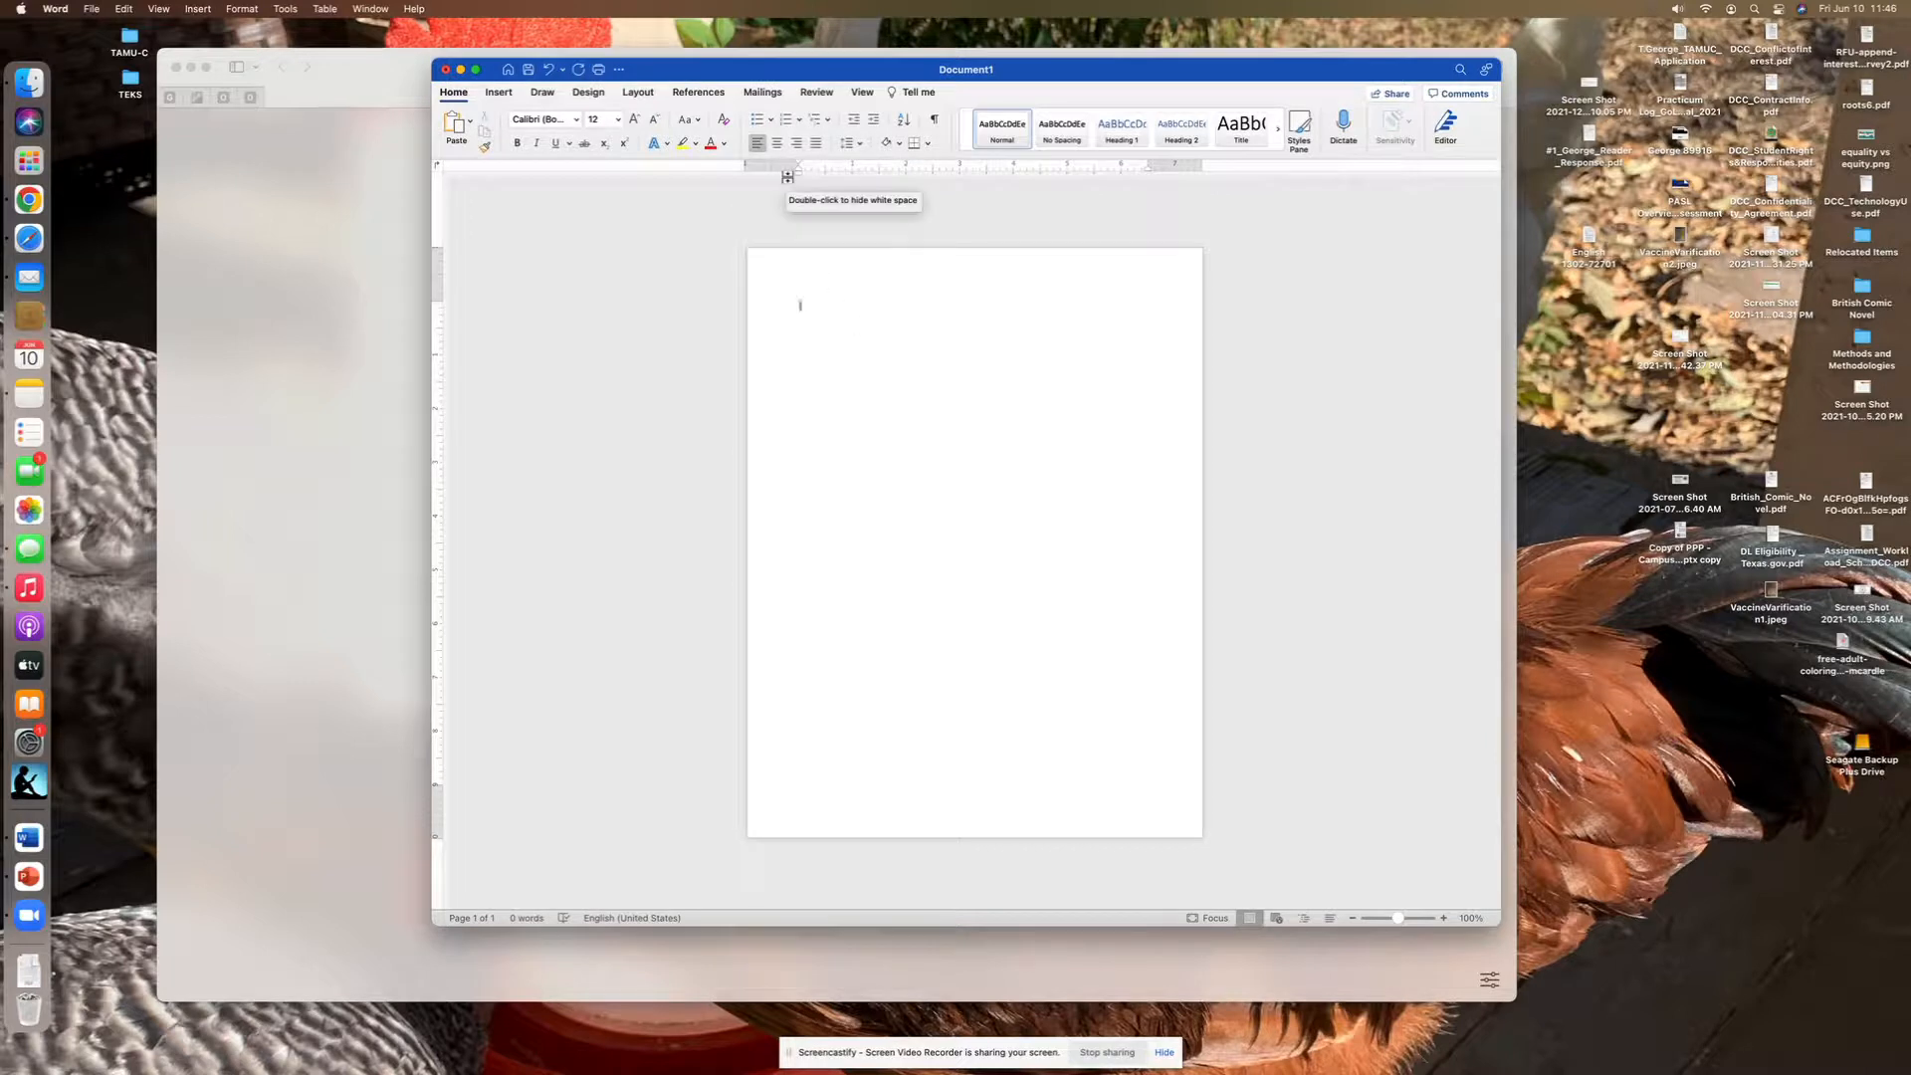
# - Insert right-aligned page numbers in the header at the top of the page
pyautogui.click(500, 93)
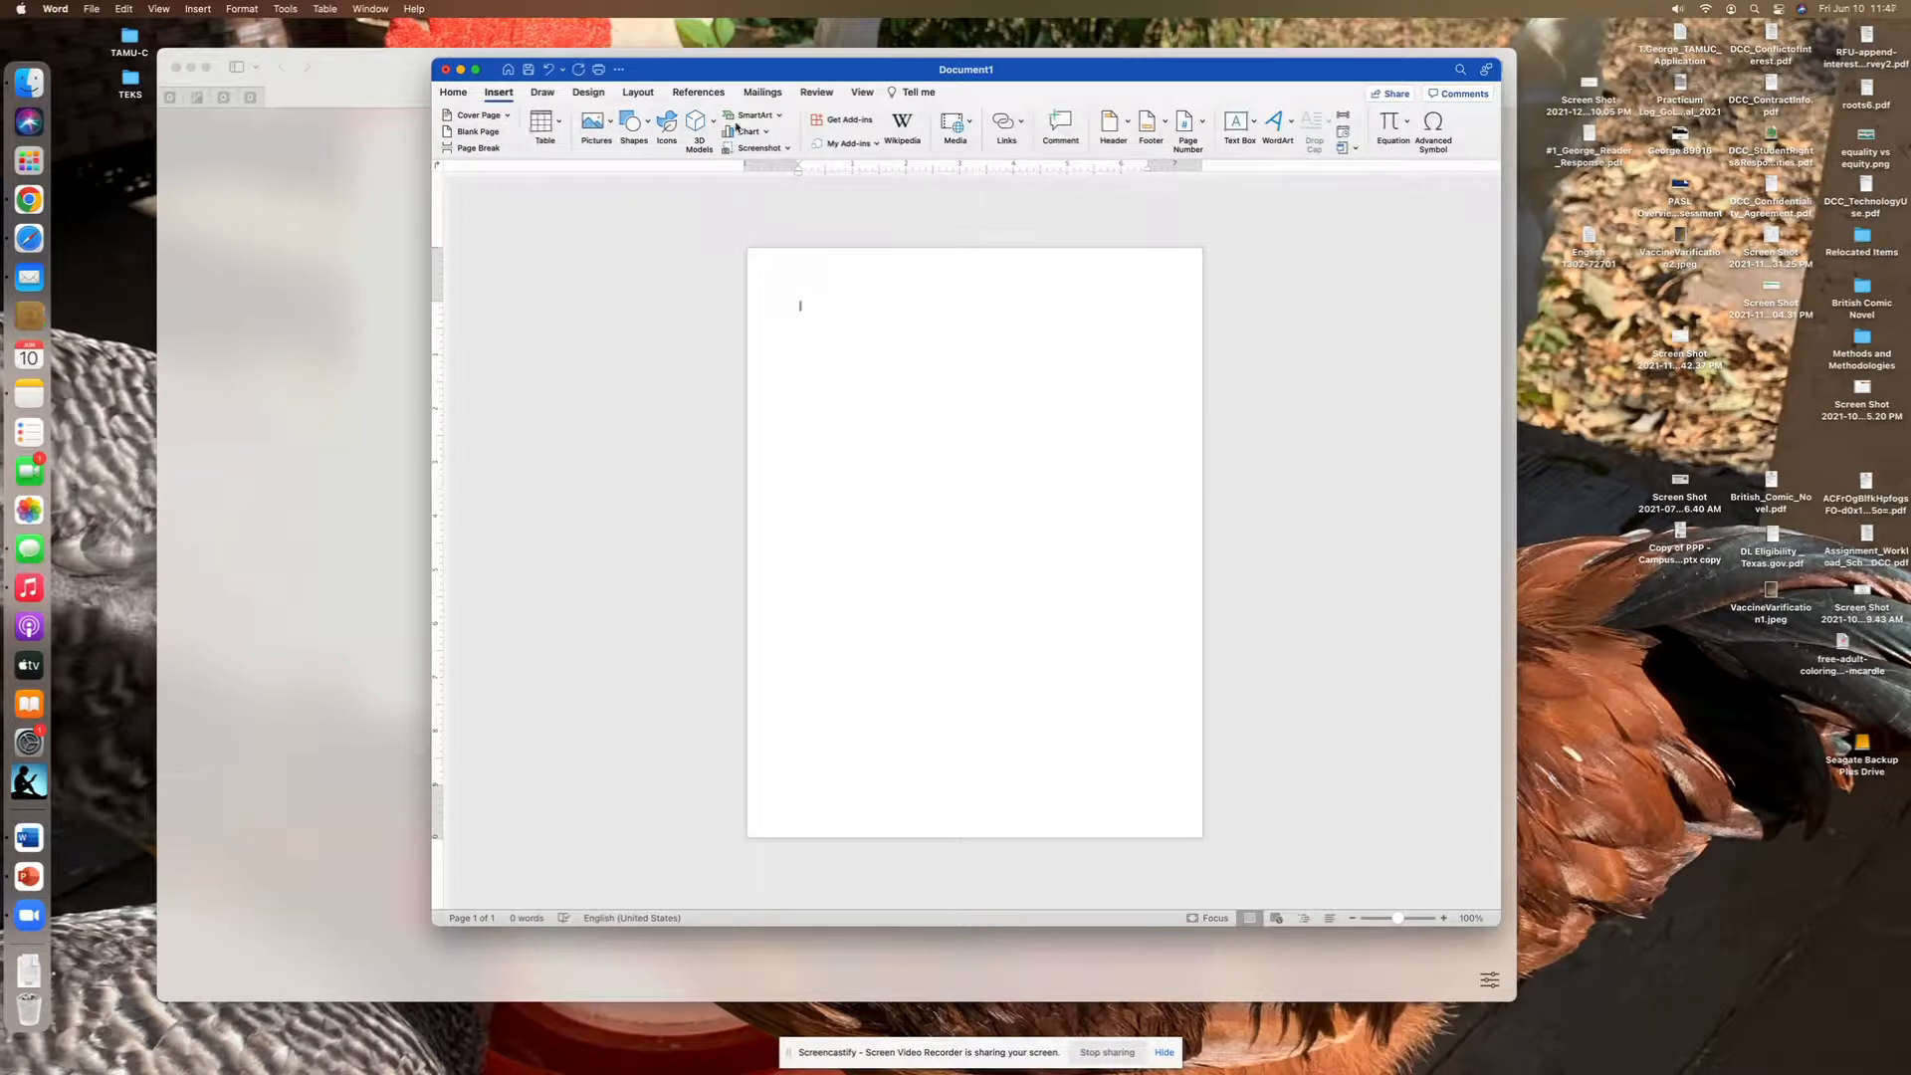
pyautogui.click(1203, 126)
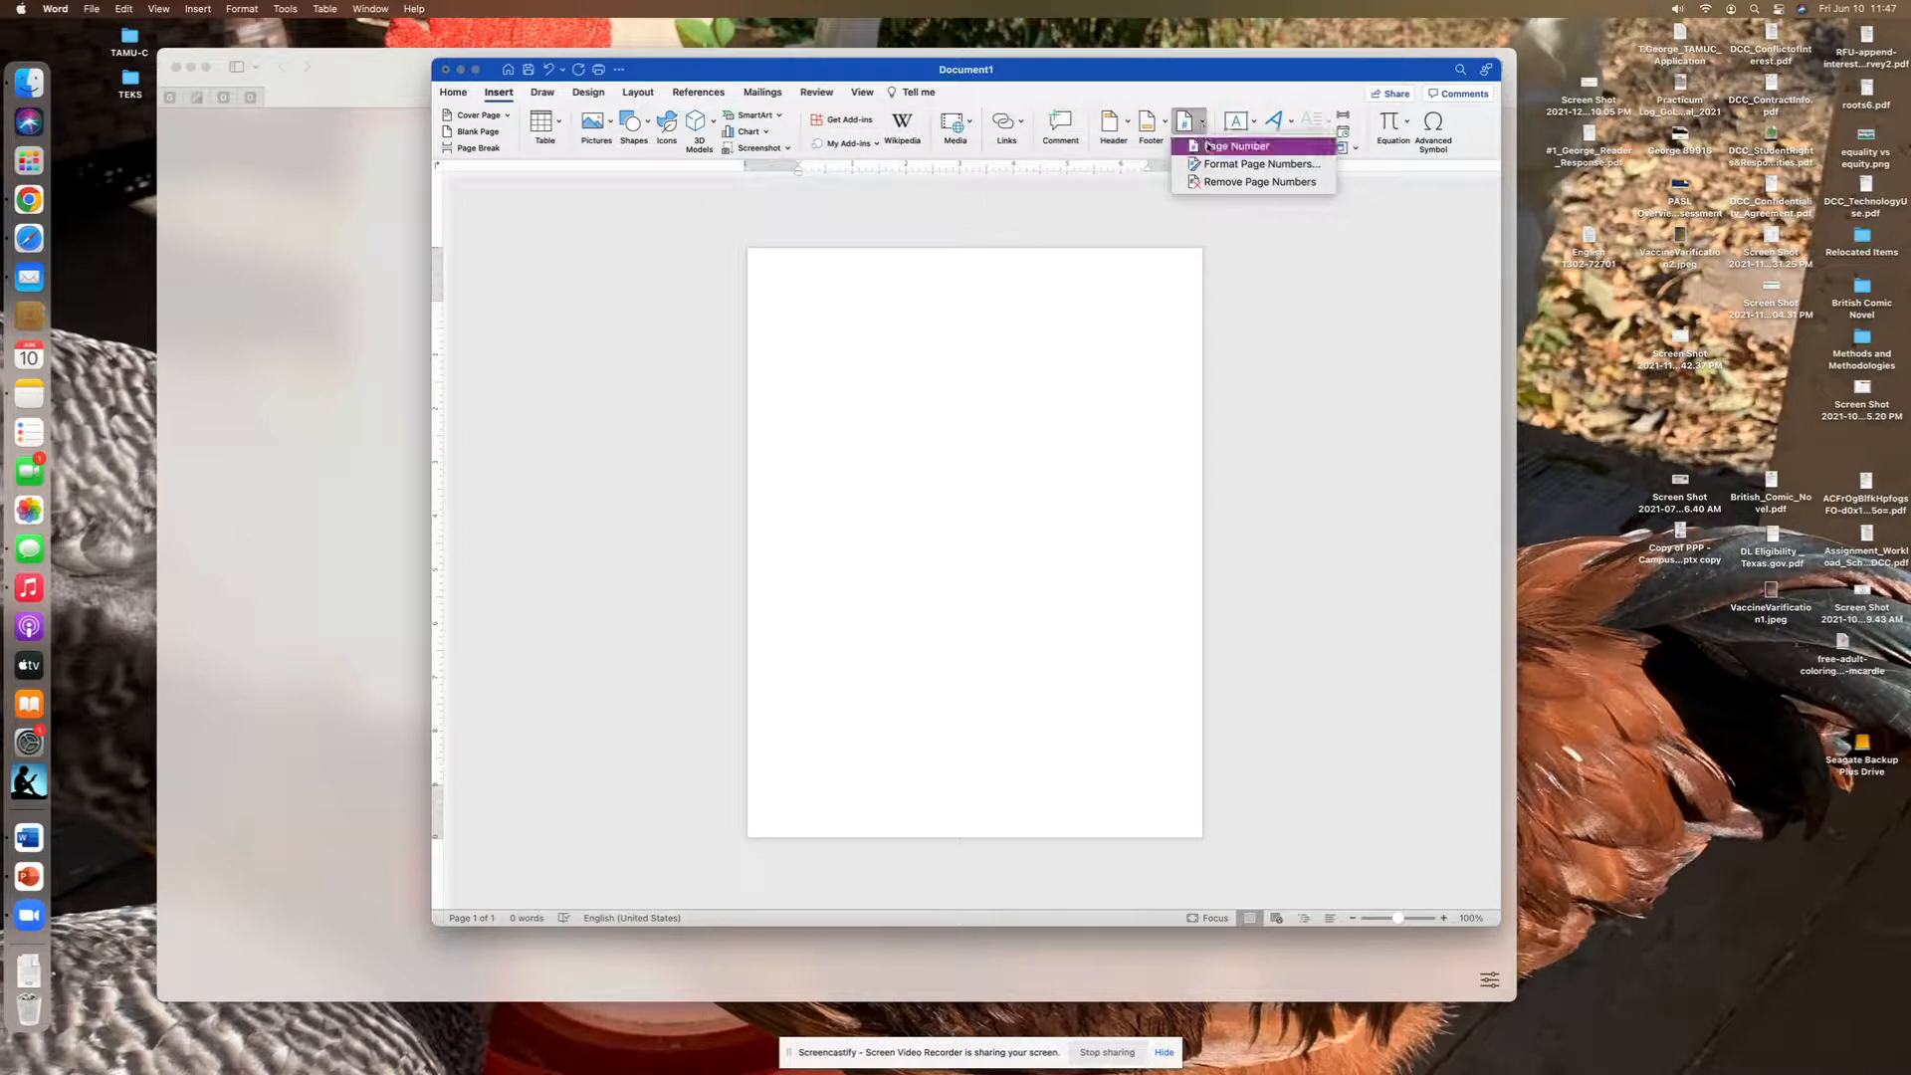
pyautogui.click(1208, 147)
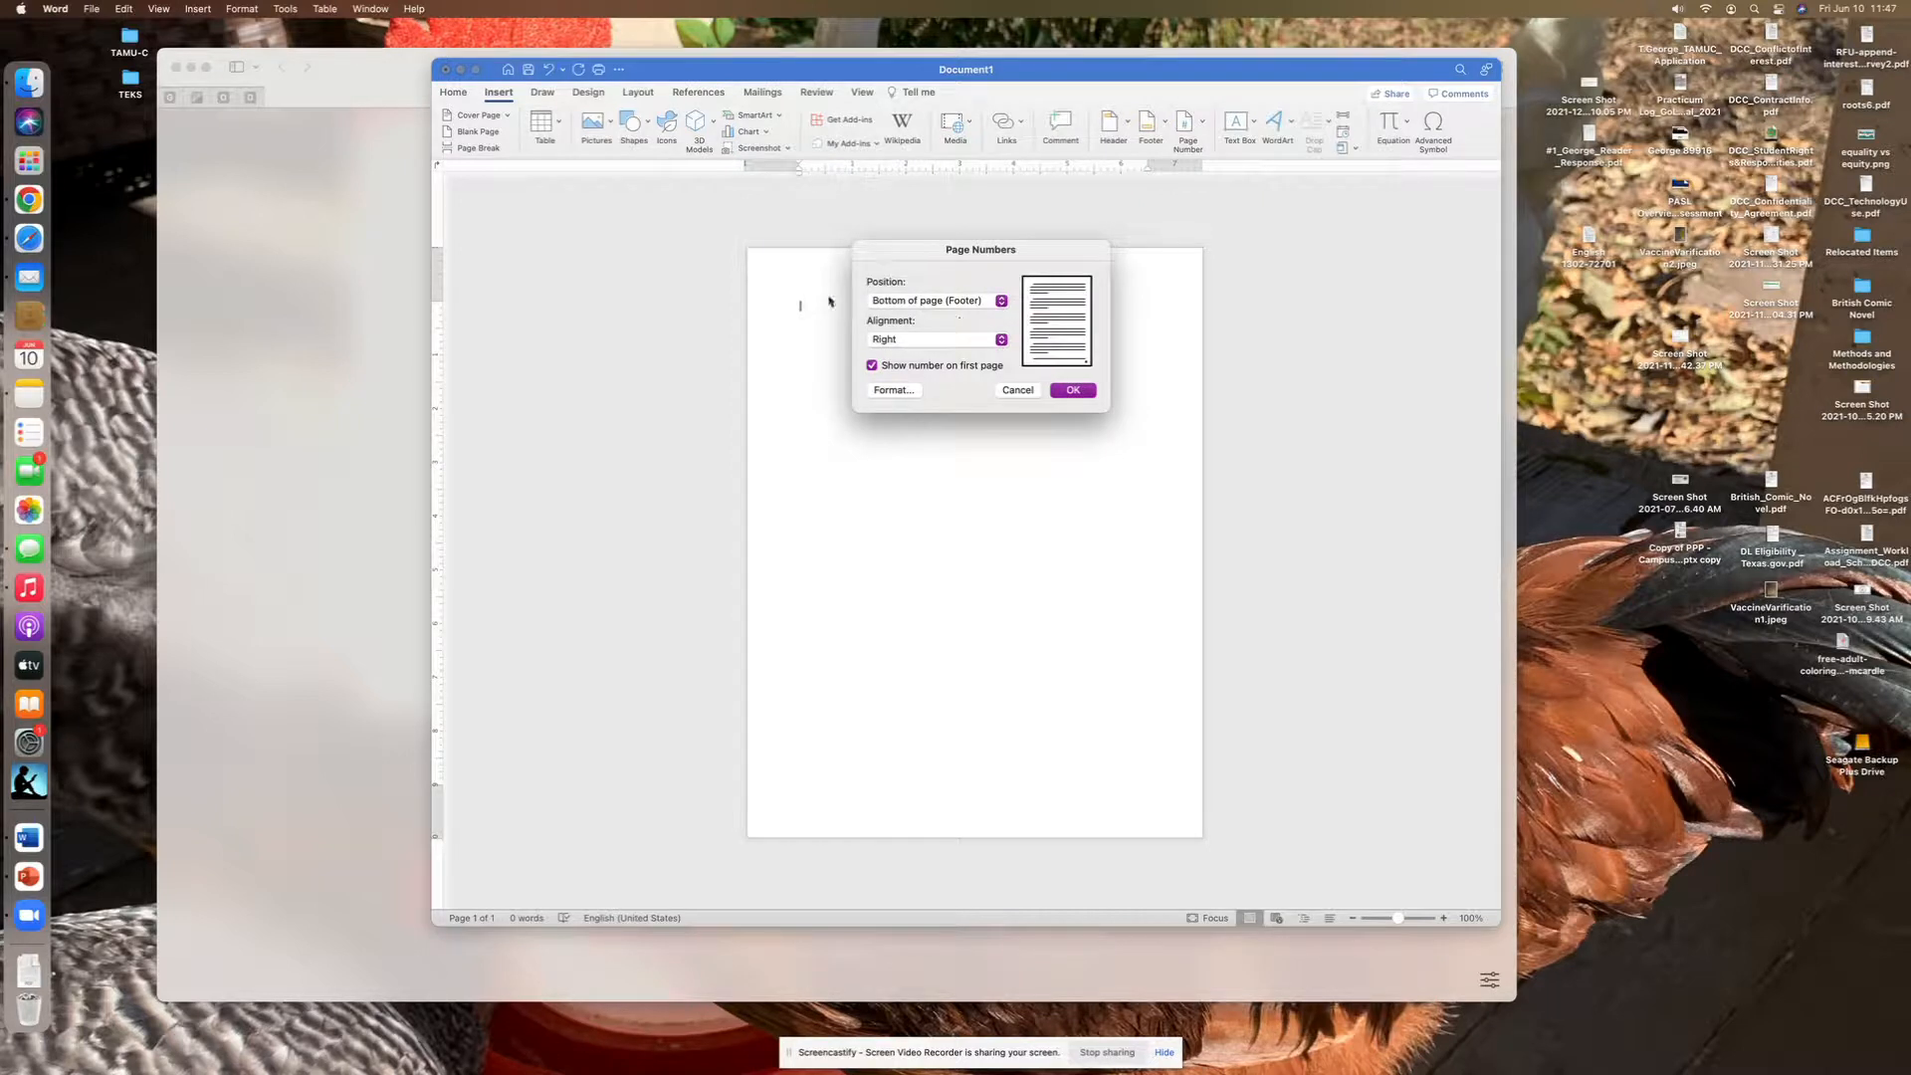
pyautogui.click(1003, 303)
pyautogui.click(990, 285)
pyautogui.click(1070, 391)
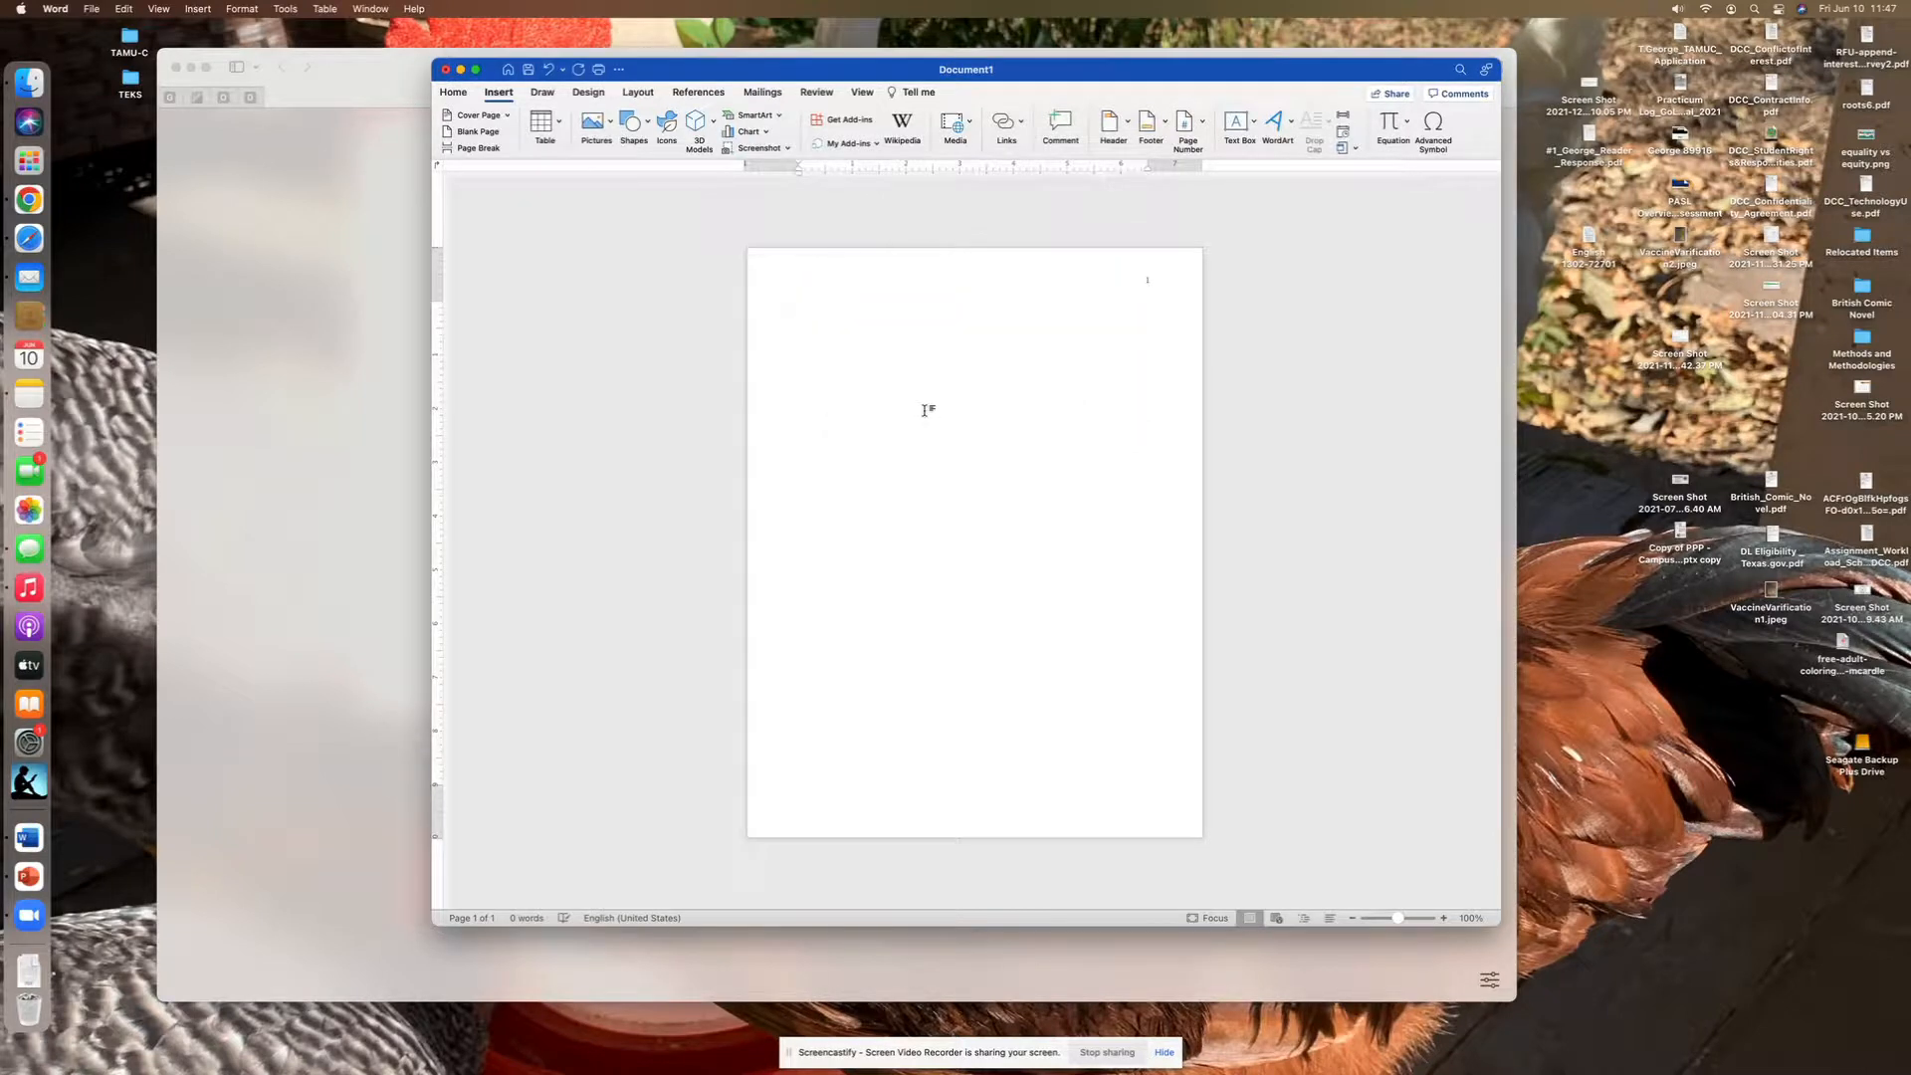
# - Add the author's last name before the page number in the header and return to the body
pyautogui.doubleClick(1146, 281)
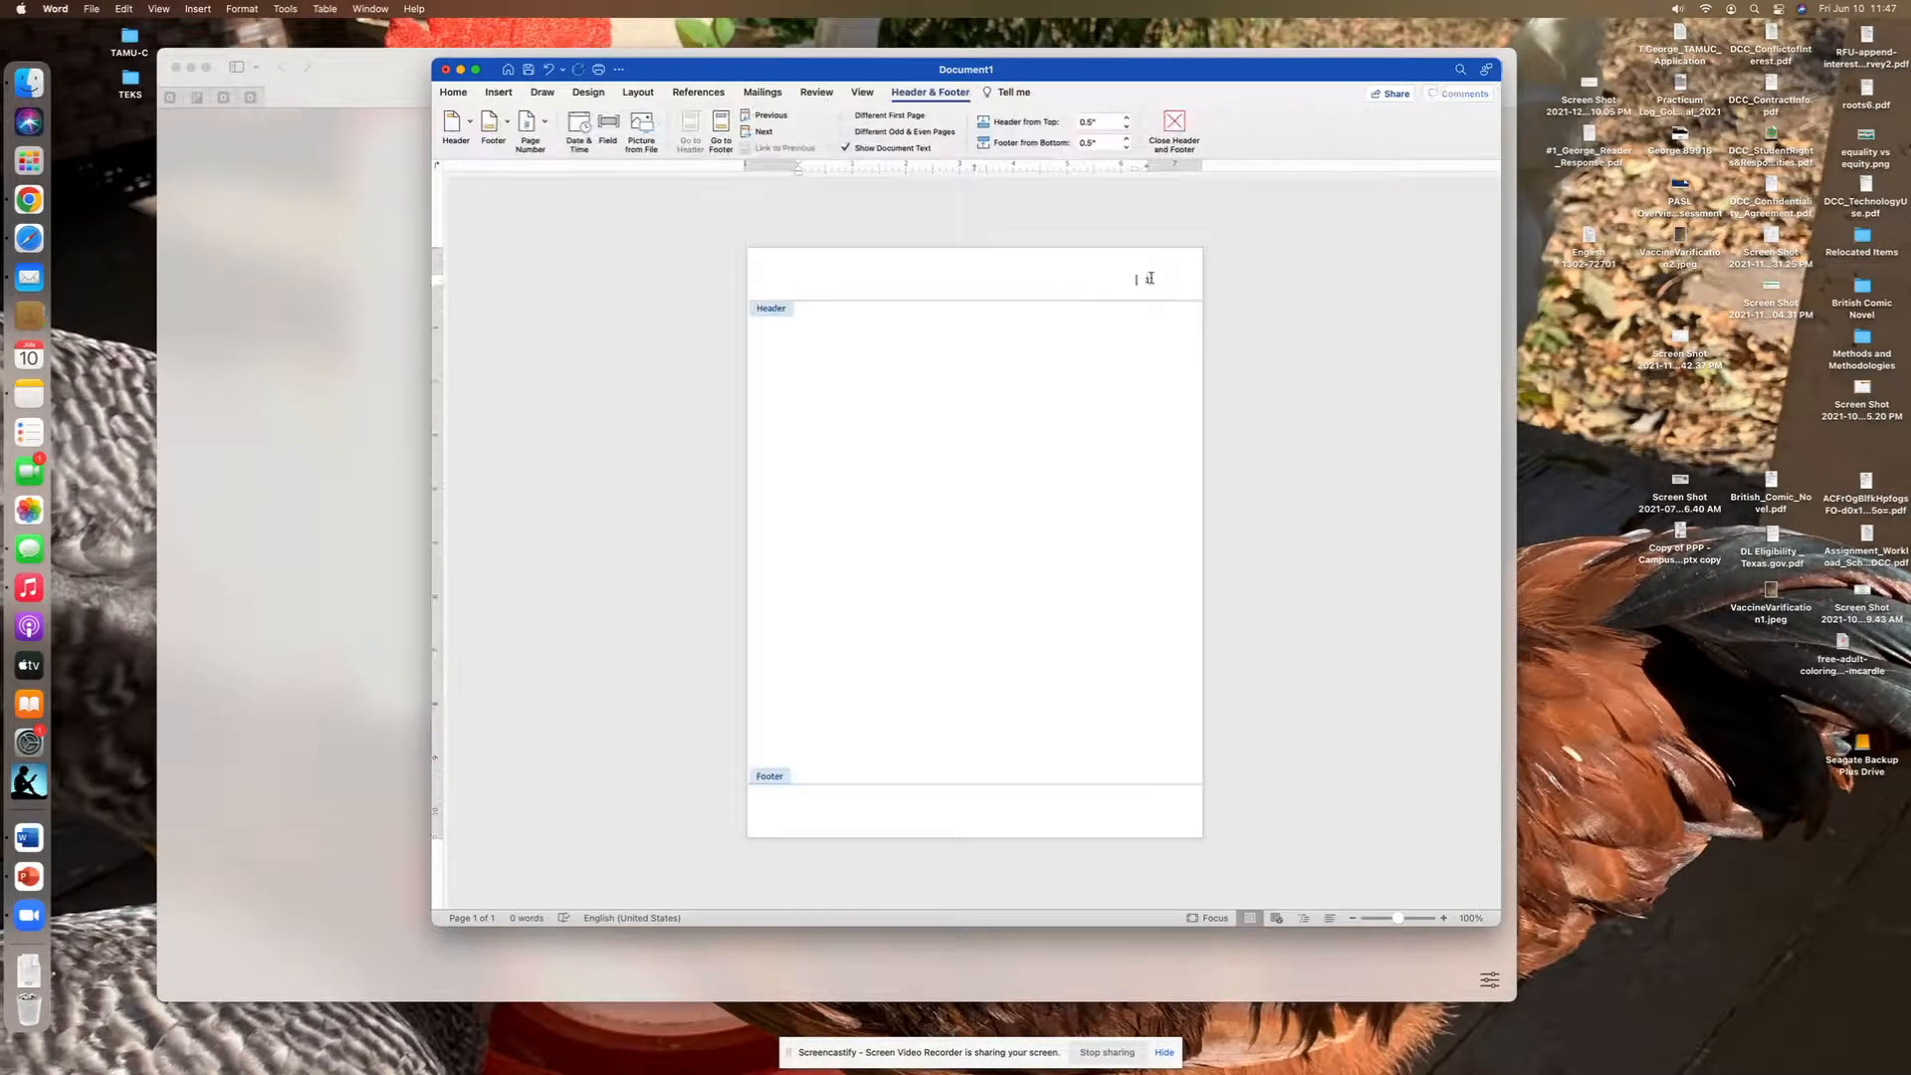
pyautogui.write('George')
pyautogui.doubleClick(803, 331)
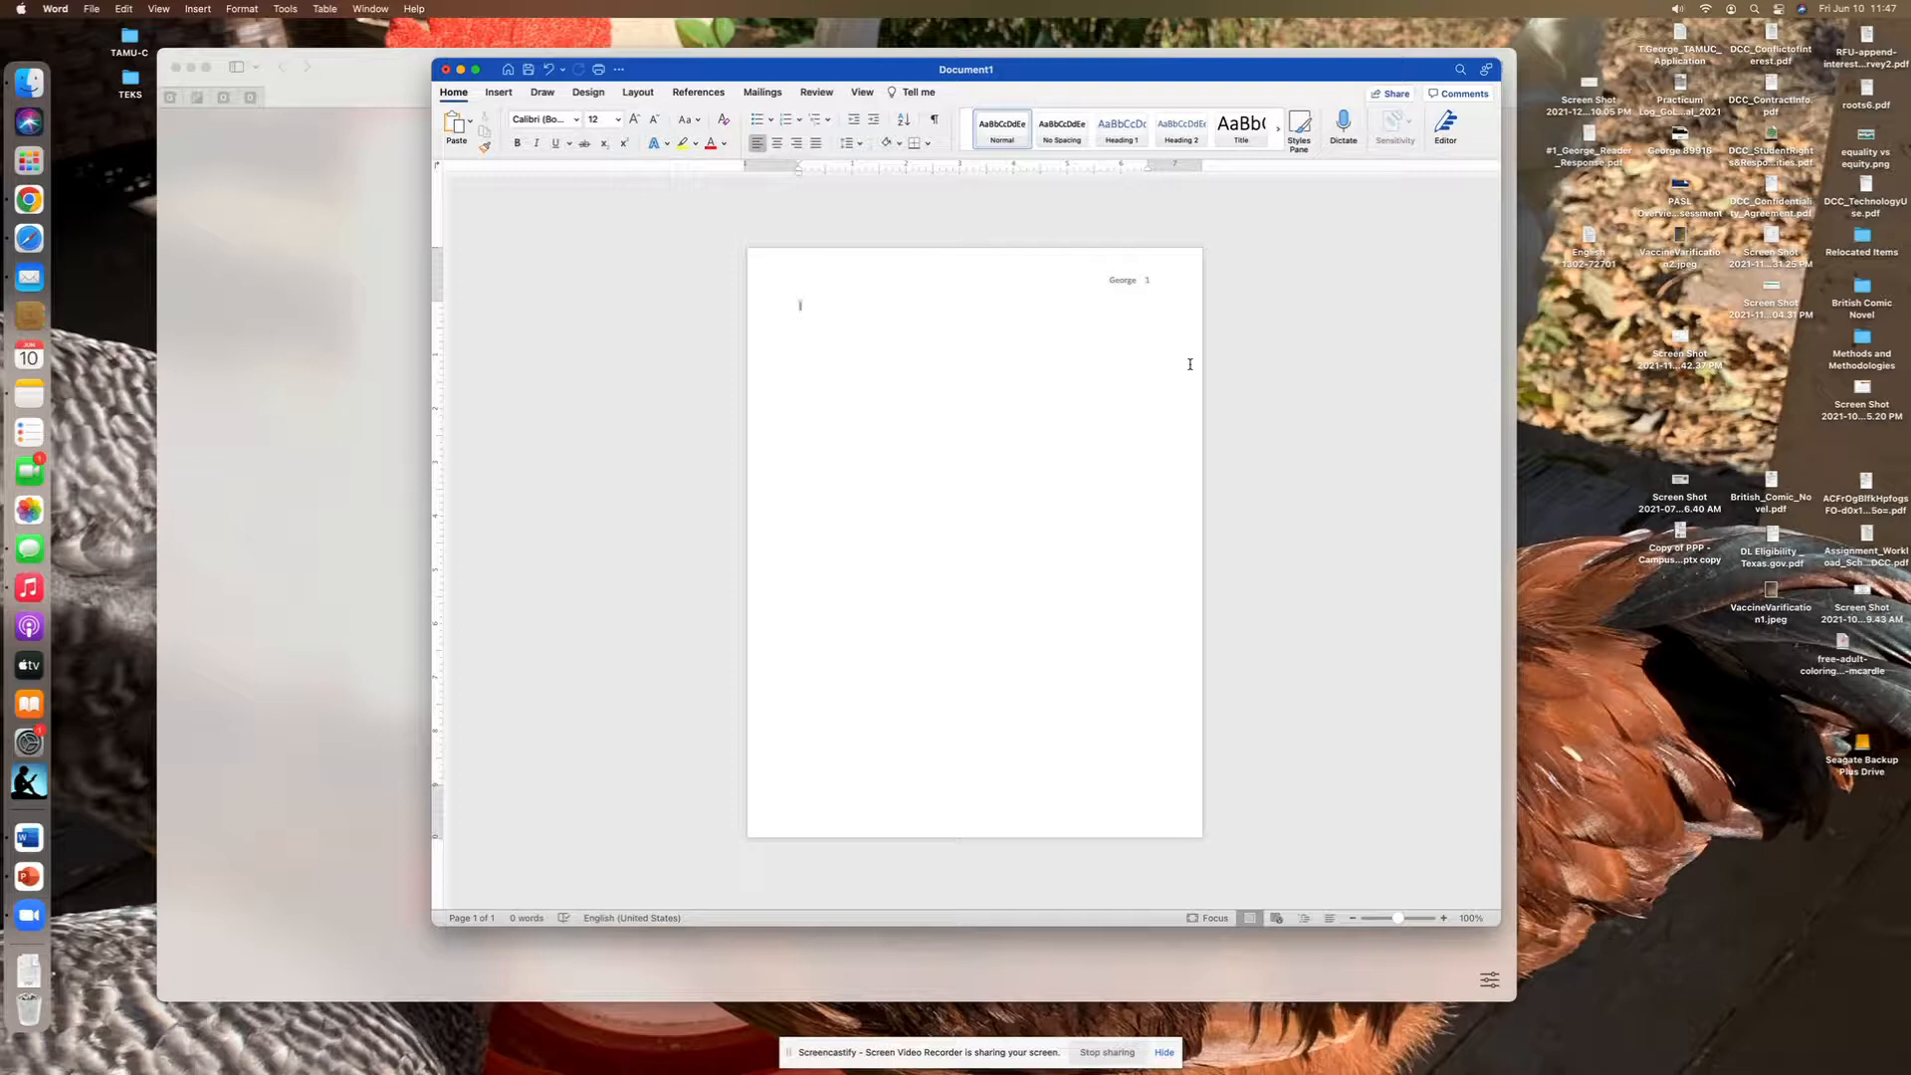
pyautogui.write('Tam')
pyautogui.press('BackSpace')
pyautogui.press('BackSpace')
pyautogui.press('BackSpace')
# - Enter the heading lines "Full Name", "Professor's Name" and "Course Name – Section #" on separate lines
pyautogui.write('Full Name')
pyautogui.press('Return')
pyautogui.write("Professor's Name")
pyautogui.press('Return')
pyautogui.write('Course Name - Section #')
# - Add the heading lines "Assignment Title" and "Day Month Year" below the course line
pyautogui.press('Return')
pyautogui.write('Assignment Title')
pyautogui.press('Return')
pyautogui.write('Day Month')
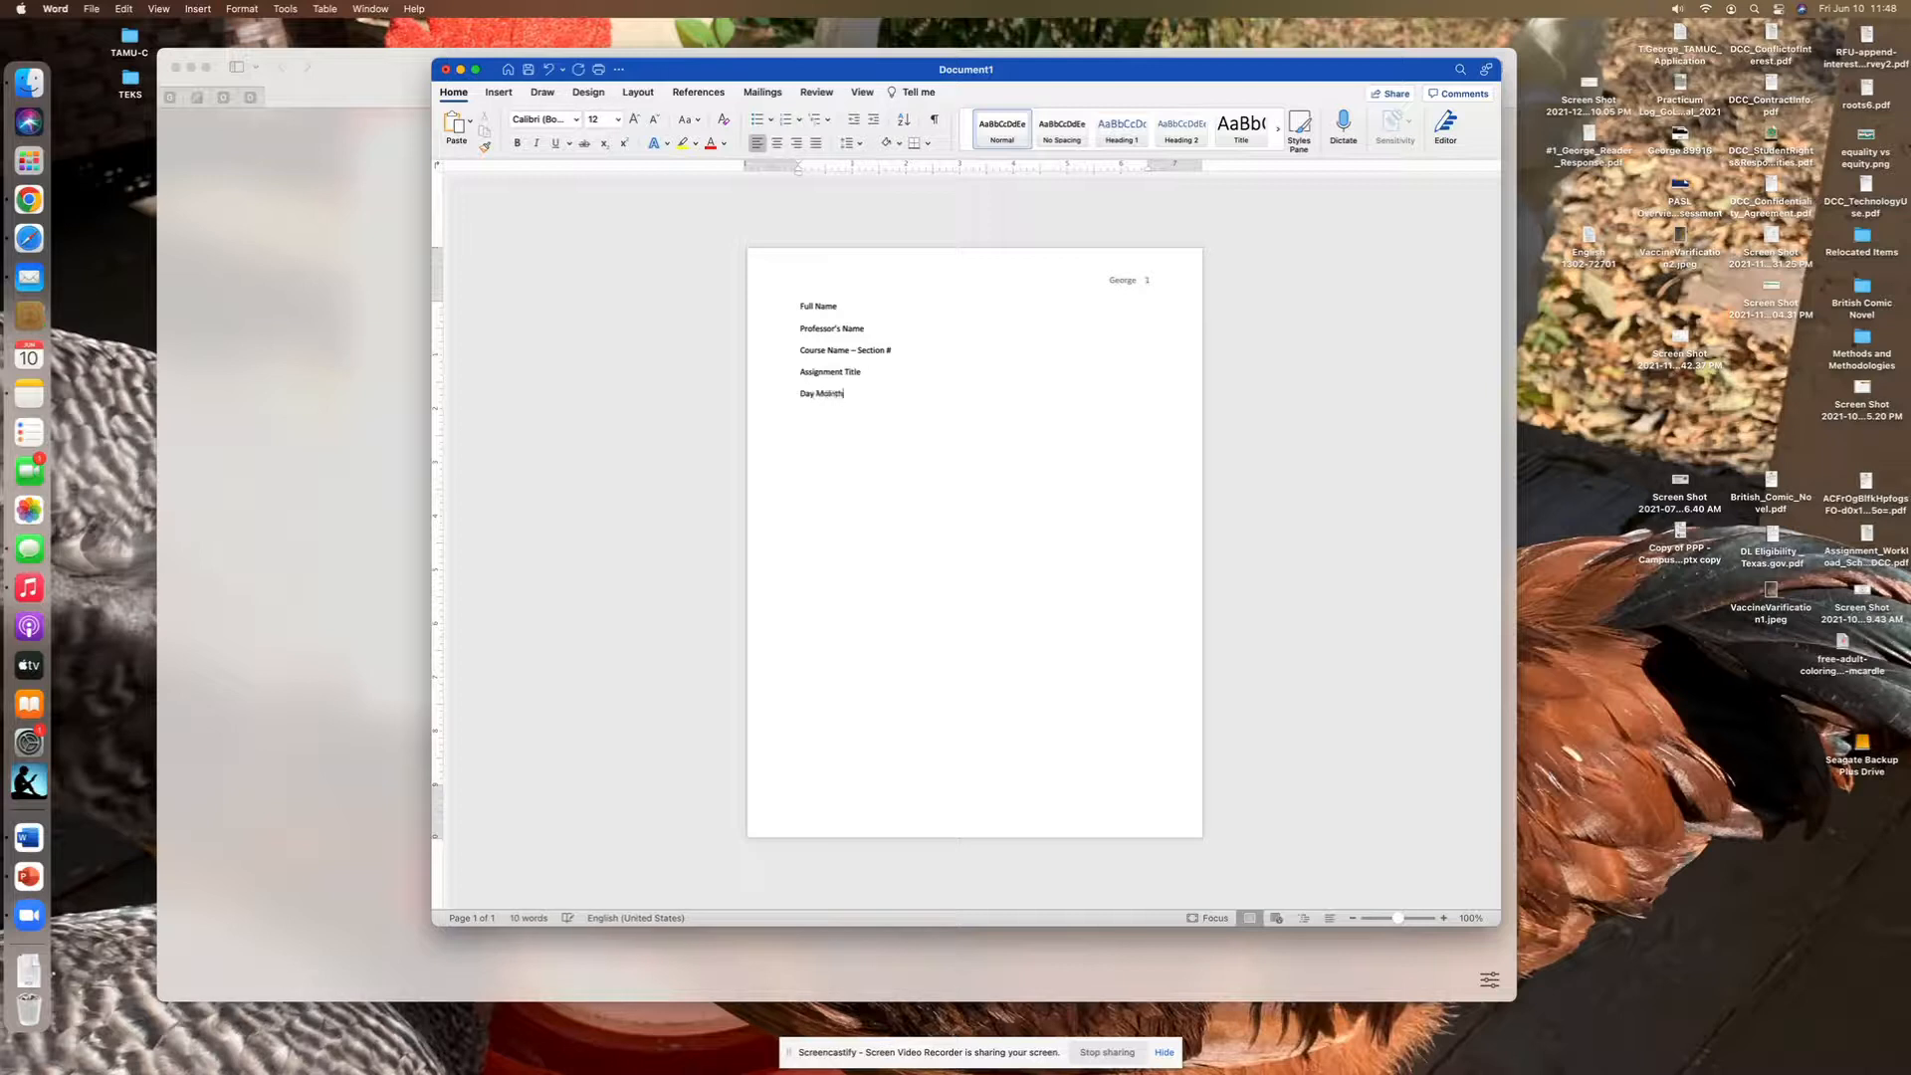
pyautogui.write(' Year ')
pyautogui.write('Title')
# - Enter "Title" on the line below the date and center it
pyautogui.press('Left')
pyautogui.press('Left')
pyautogui.press('Left')
pyautogui.press('Left')
pyautogui.press('Left')
pyautogui.moveTo(822, 416); pyautogui.dragTo(796, 417)
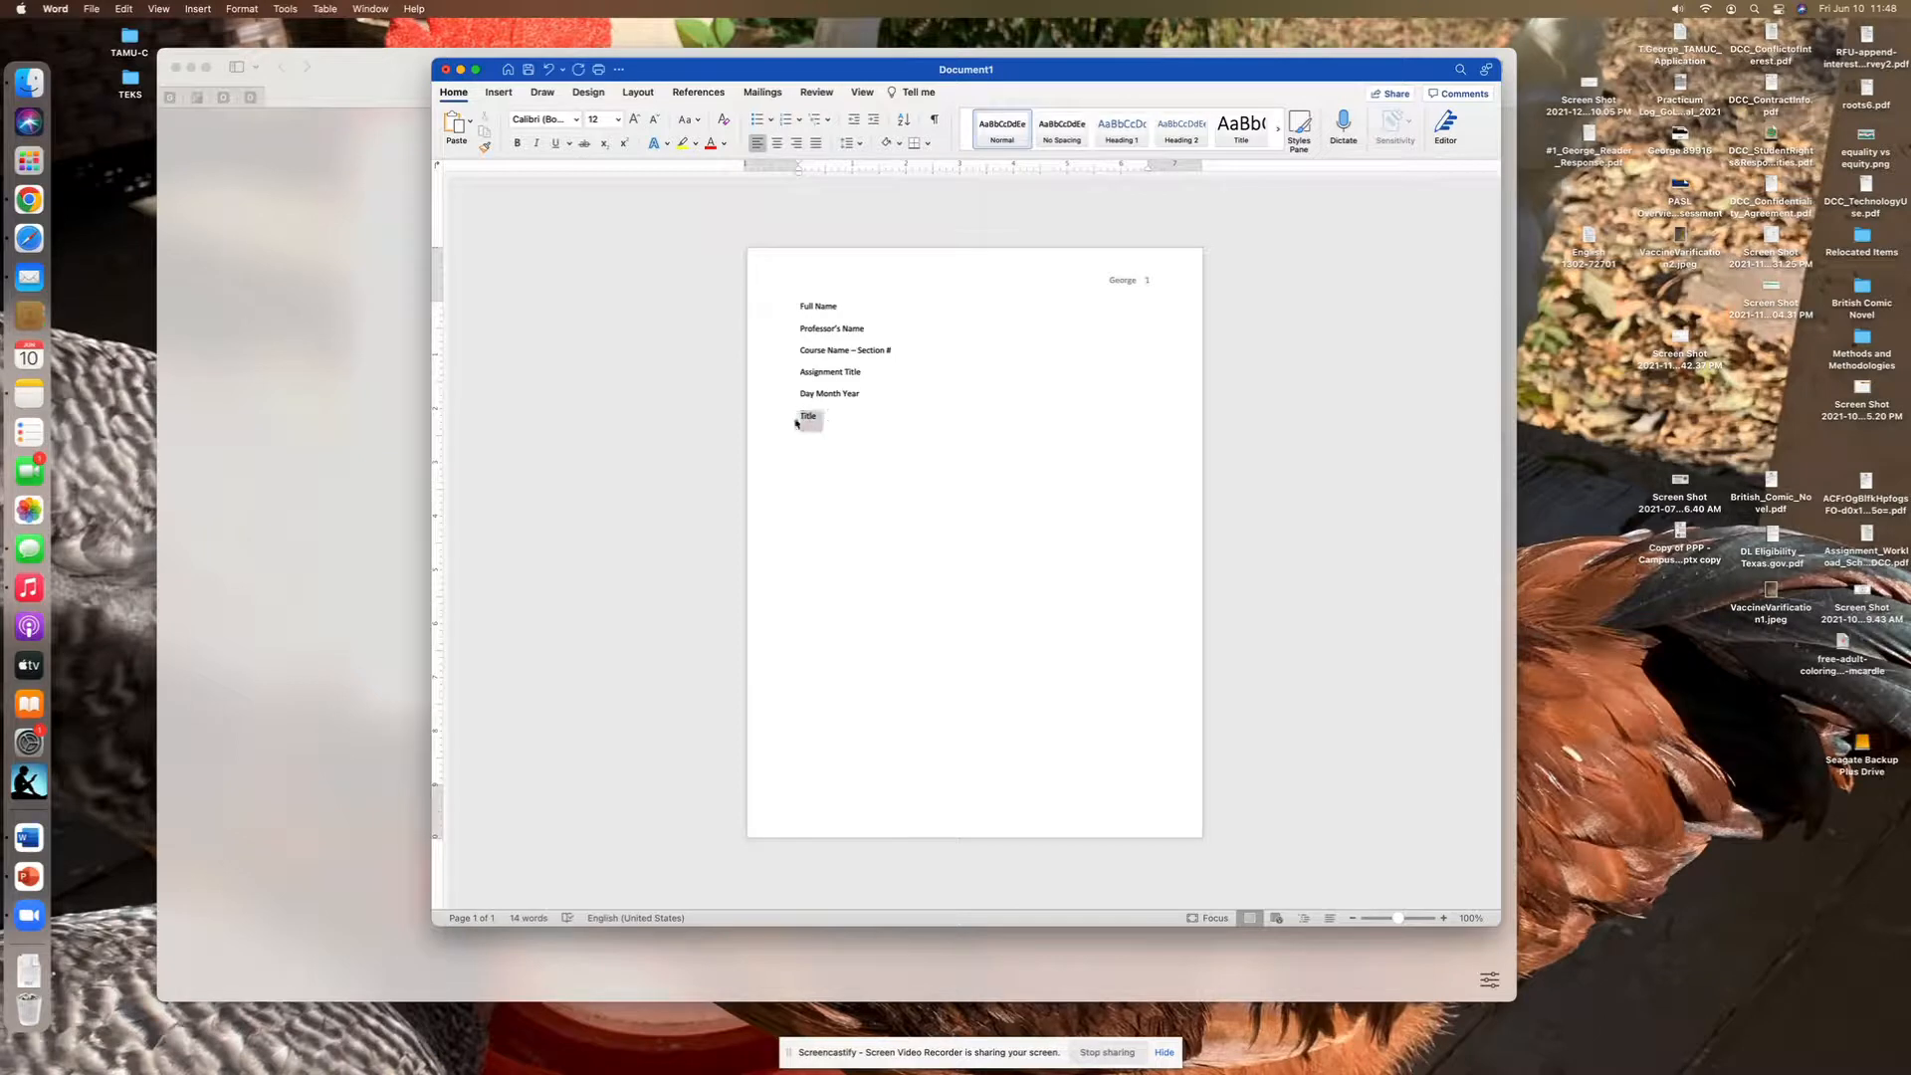
pyautogui.click(776, 142)
# - Left-align the line below the title, indent it and enter "Begin typing your essay"
pyautogui.click(756, 143)
pyautogui.press('Tab')
pyautogui.write('Begin typing your essay')
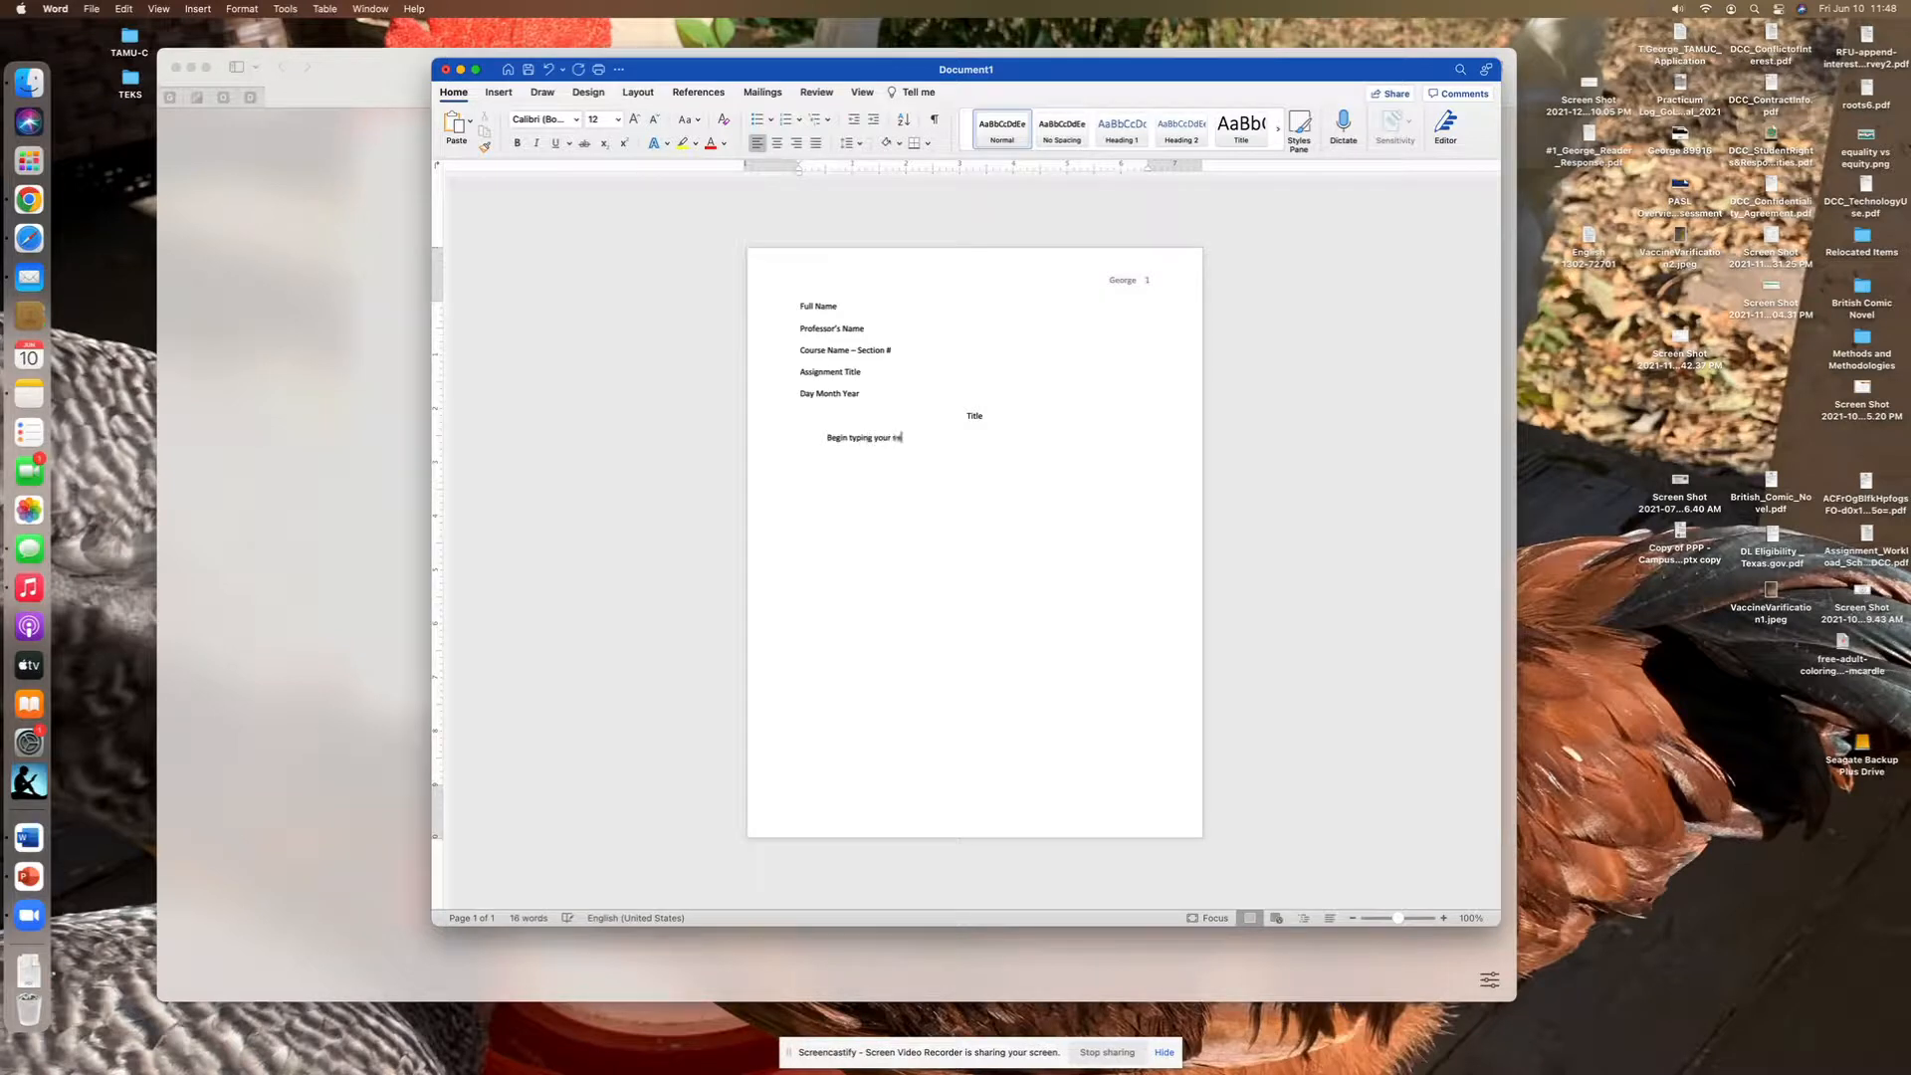